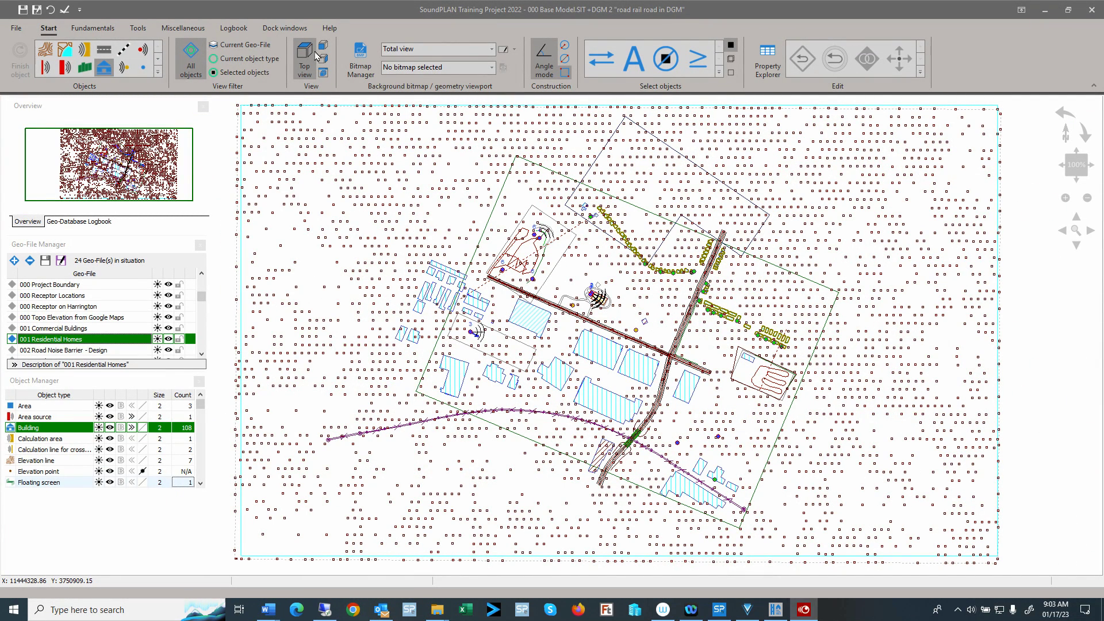
Load the Detailed Map Import aerial photo as the background bitmap and switch to the front elevation
left_click(416, 69)
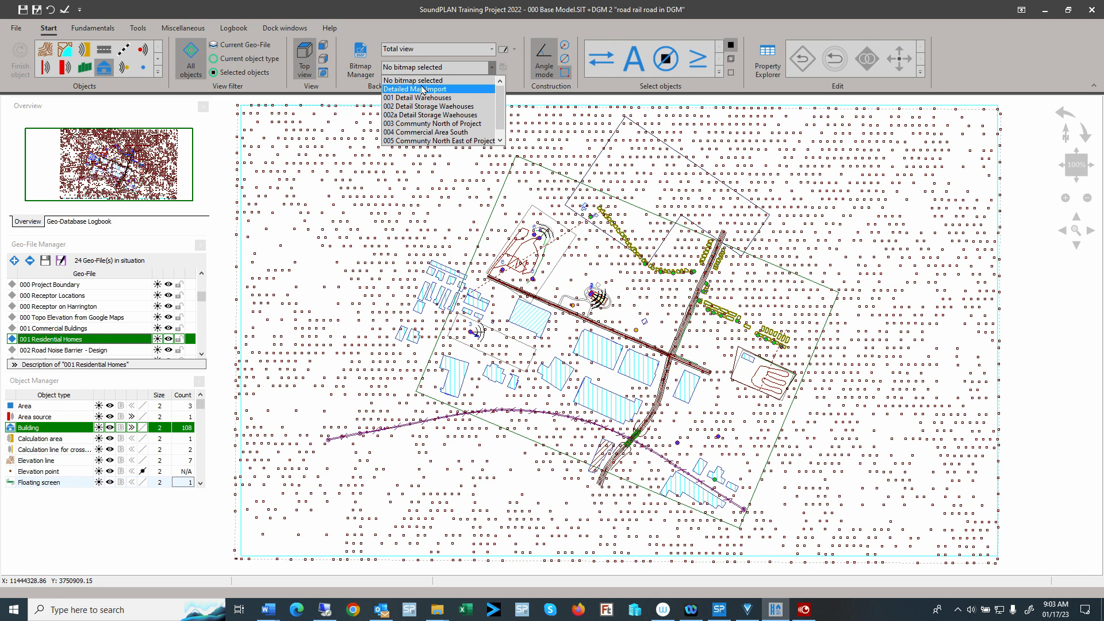
left_click(423, 89)
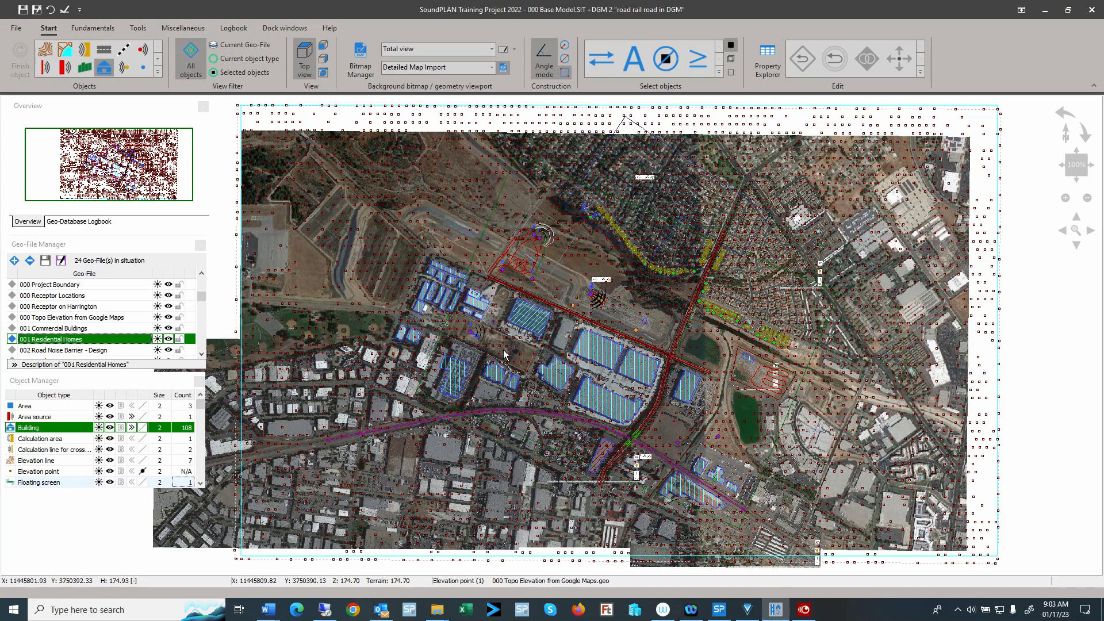
left_click(324, 47)
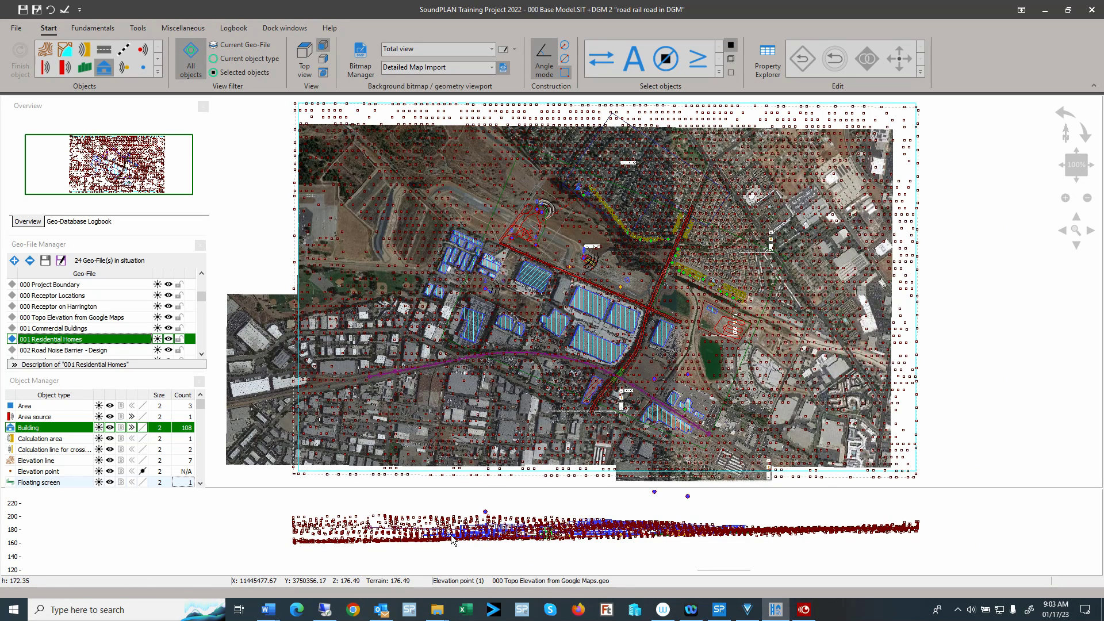
left_click(323, 58)
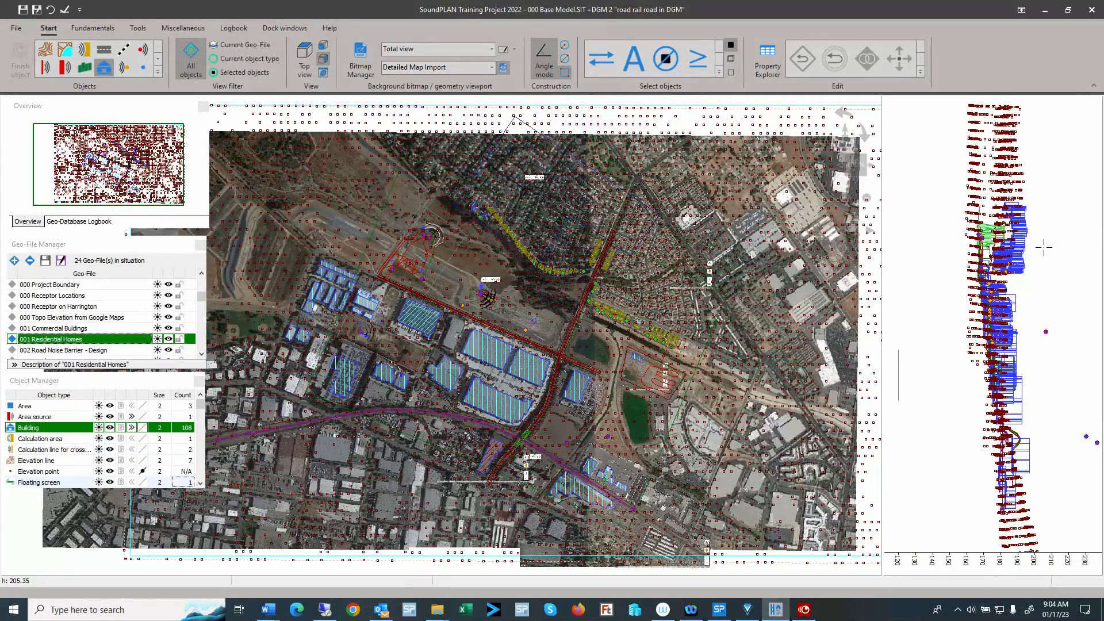
scroll(1044, 247, "up", 3)
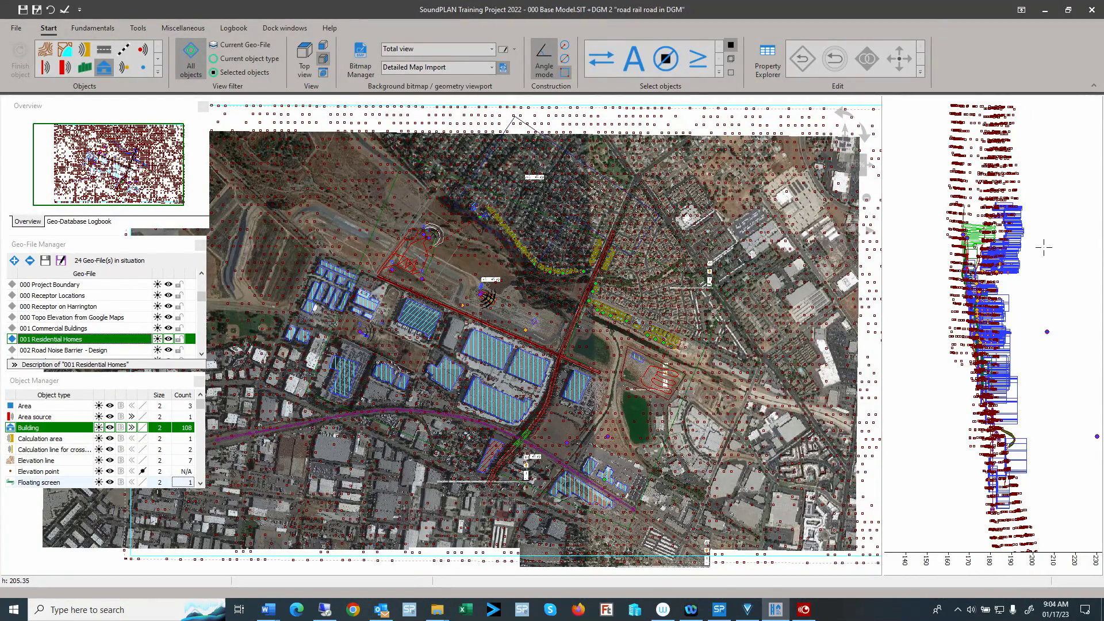
scroll(1044, 248, "up", 1)
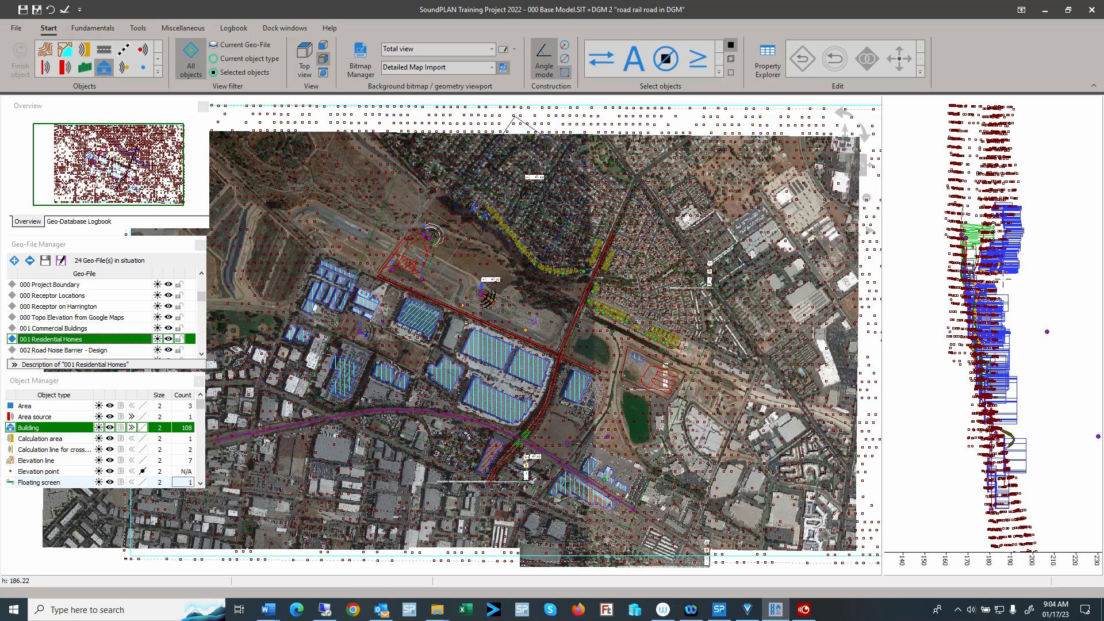
scroll(1005, 280, "up", 2)
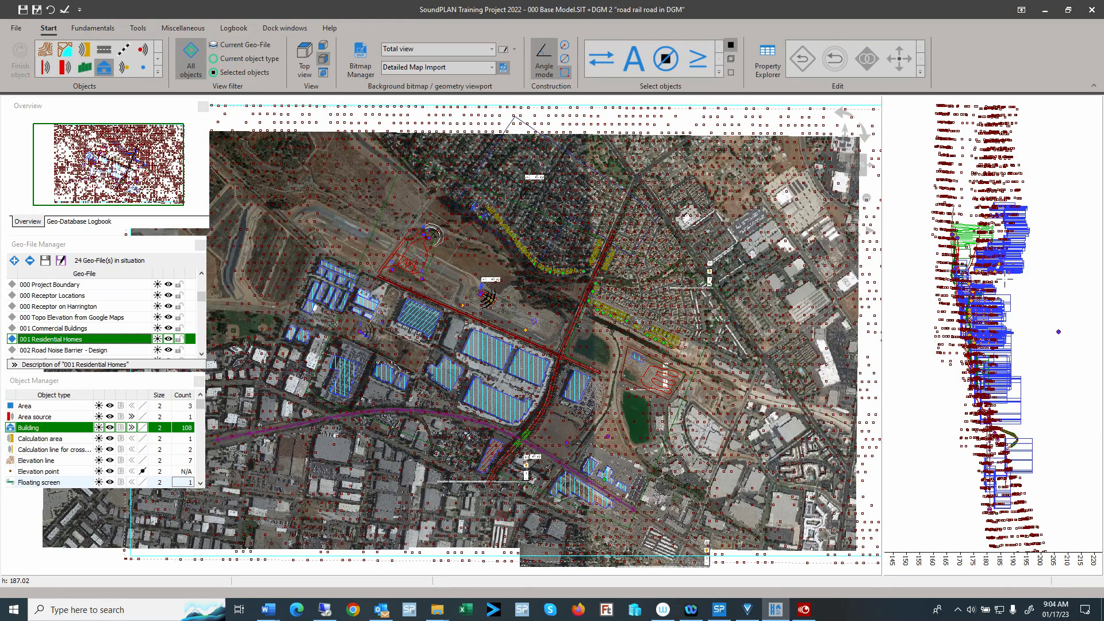
scroll(1005, 280, "up", 1)
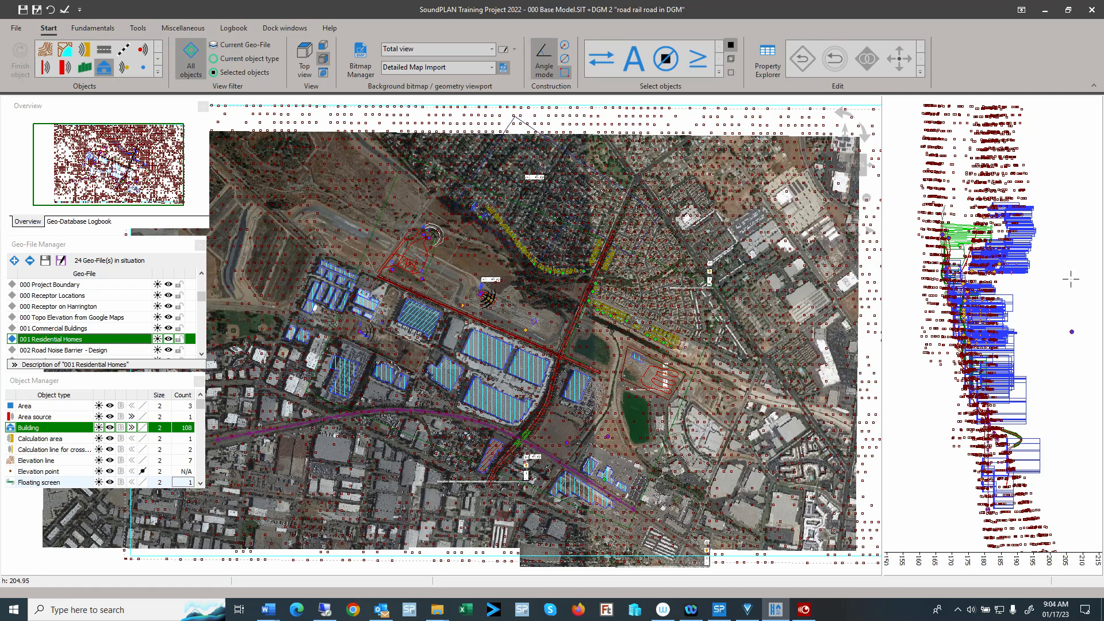
scroll(1074, 278, "up", 2)
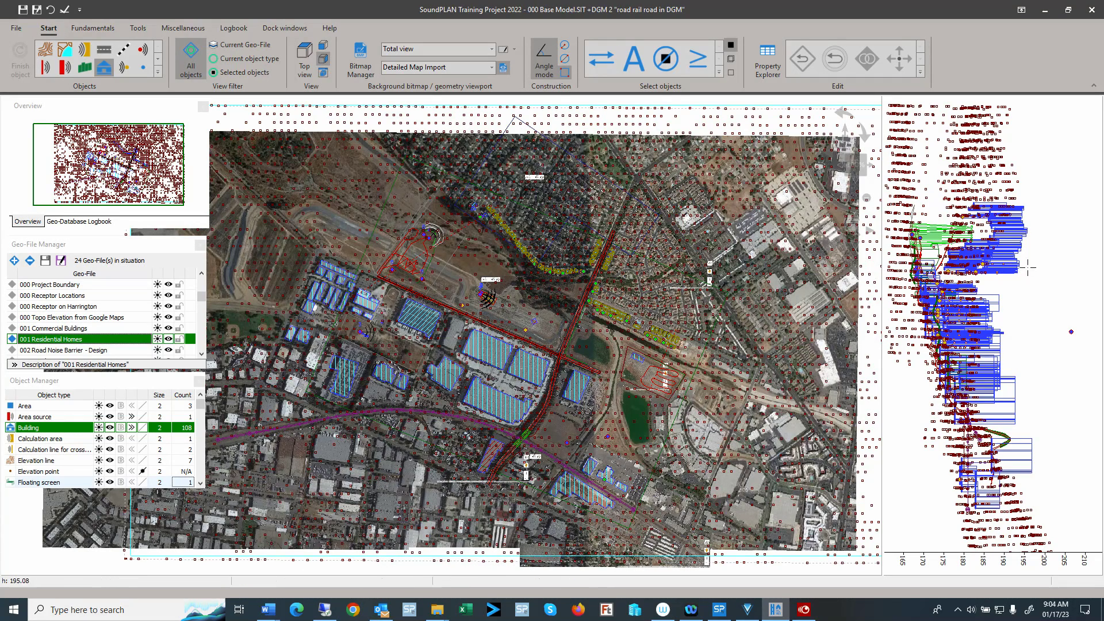
scroll(1078, 263, "down", 4)
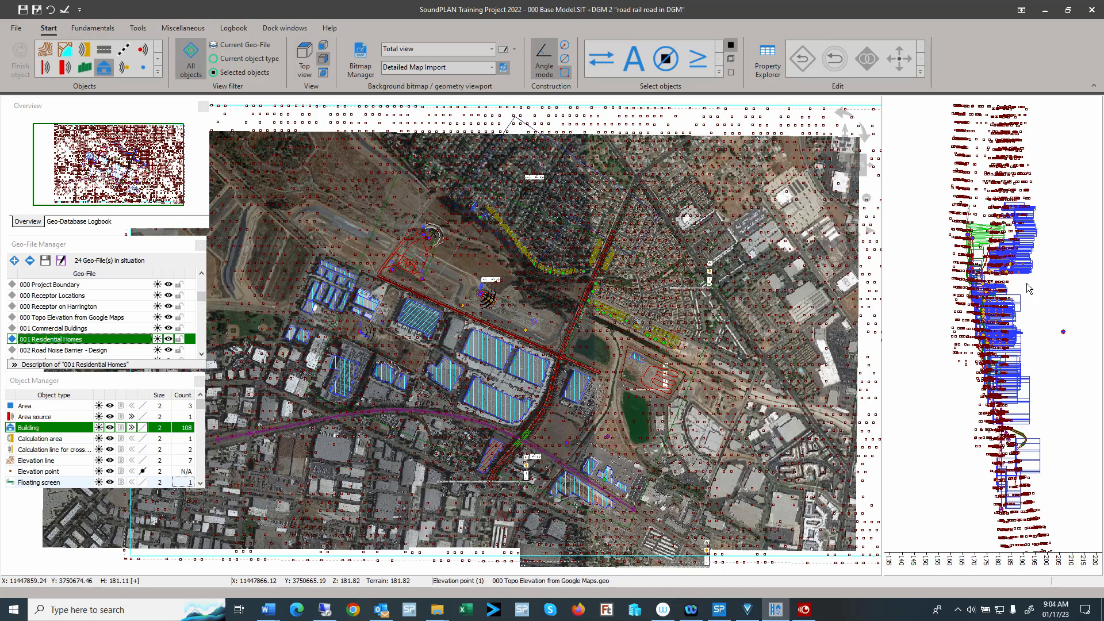
scroll(936, 281, "up", 1)
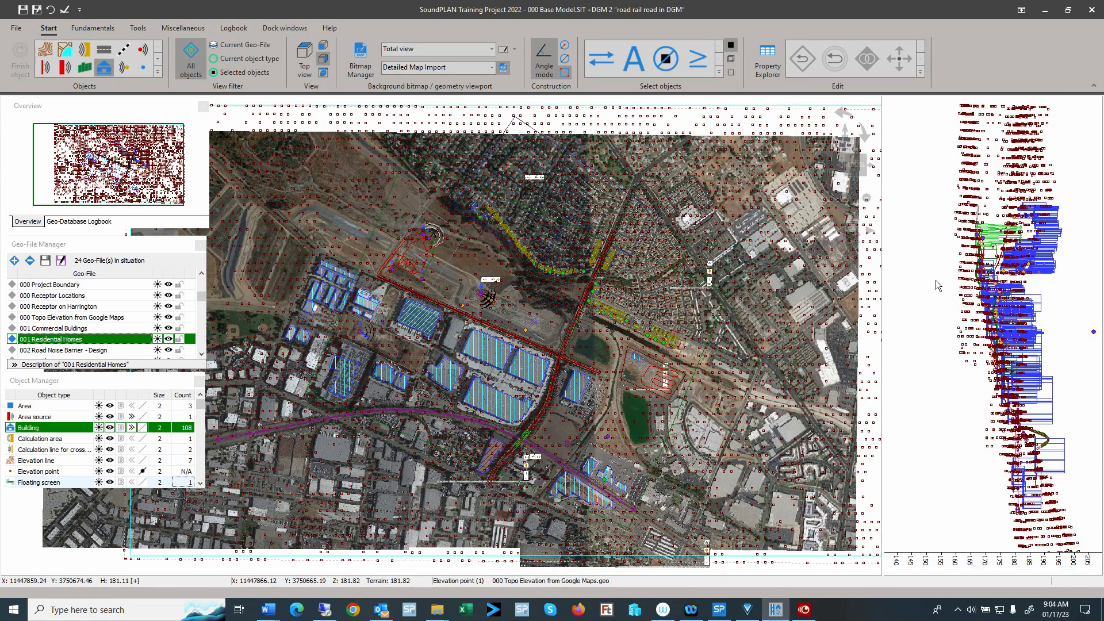
scroll(1037, 284, "up", 2)
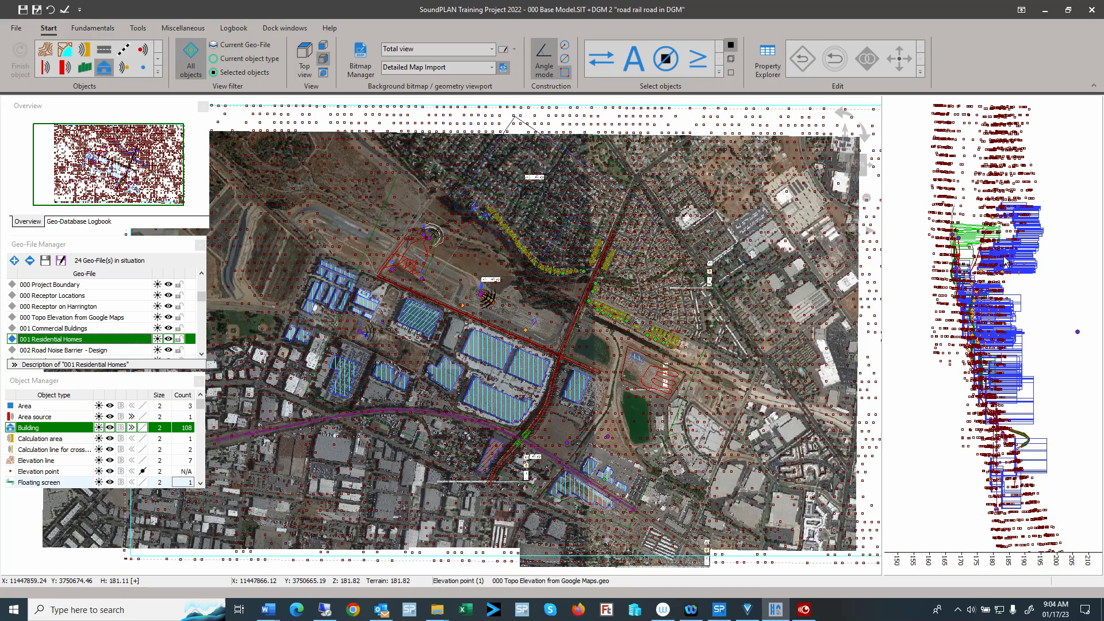
Return to top view and open the Bitmap Manager on 004 Commercial Area South
left_click(305, 60)
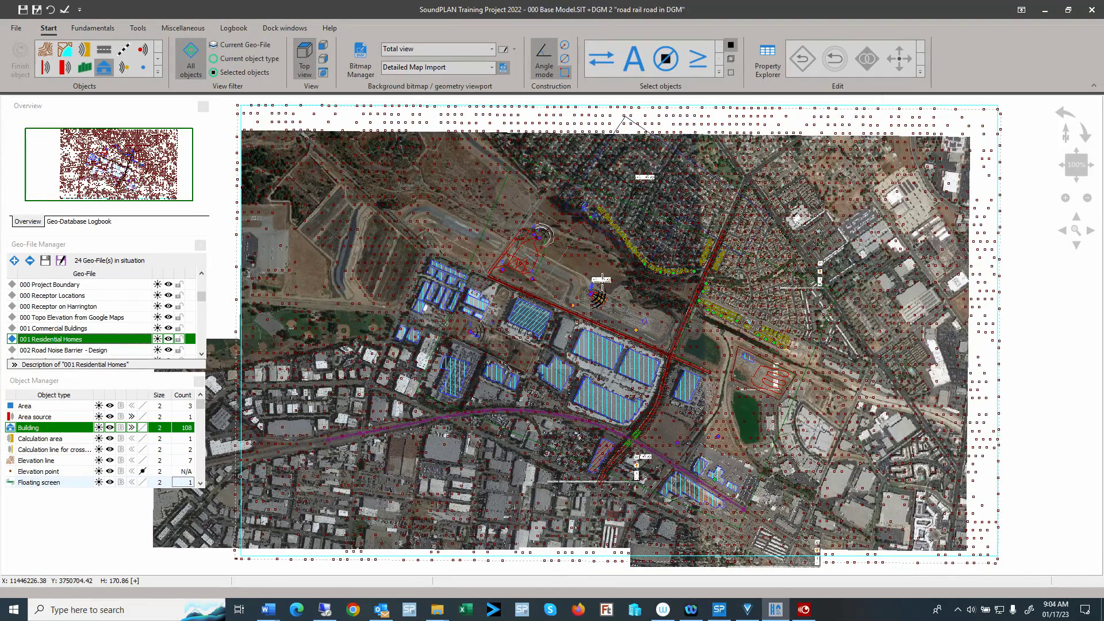
left_click(357, 61)
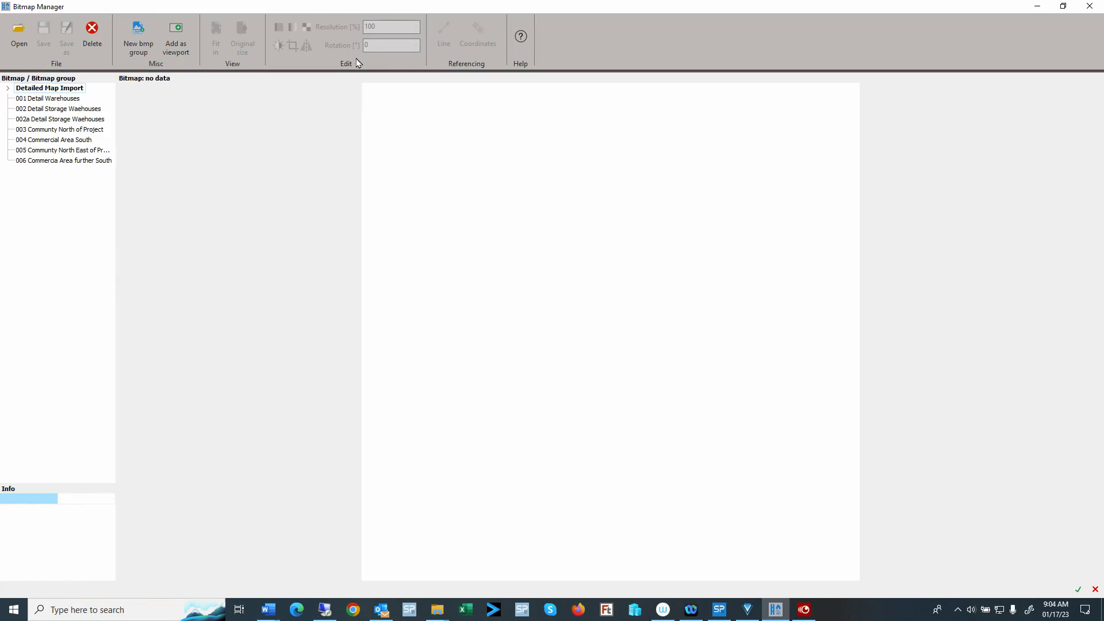
left_click(56, 99)
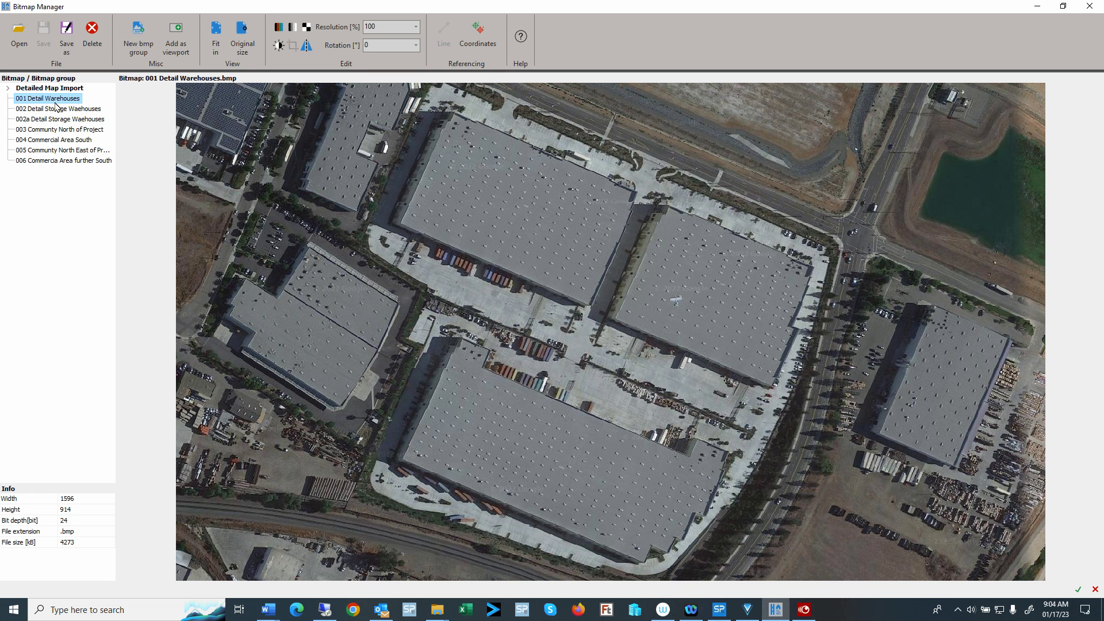
left_click(54, 139)
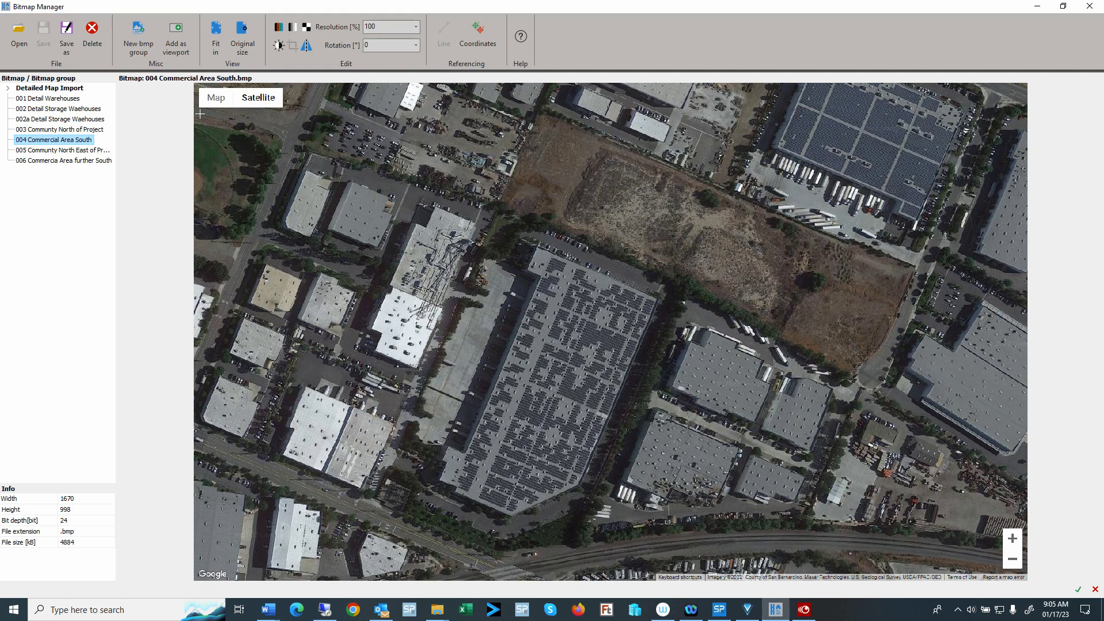
Crop the 004 Commercial Area South image to 1600 × 901 pixels, trimming the map borders
left_click_drag(200, 111, 996, 568)
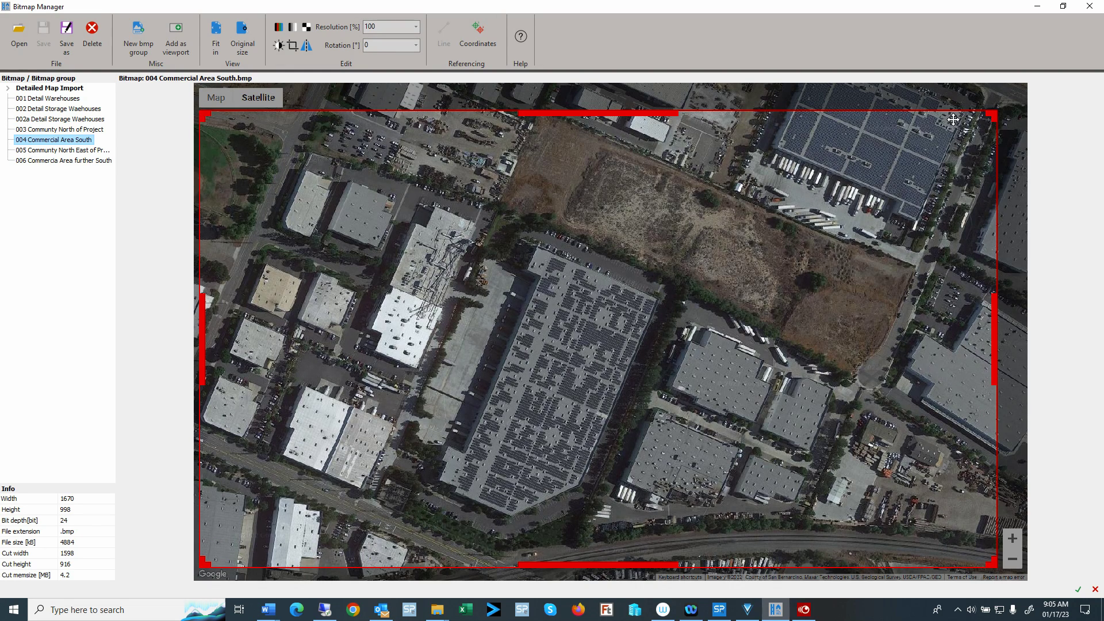
mouse_move(995, 566)
left_mouse_down()
mouse_move(976, 544)
mouse_move(997, 563)
left_mouse_up()
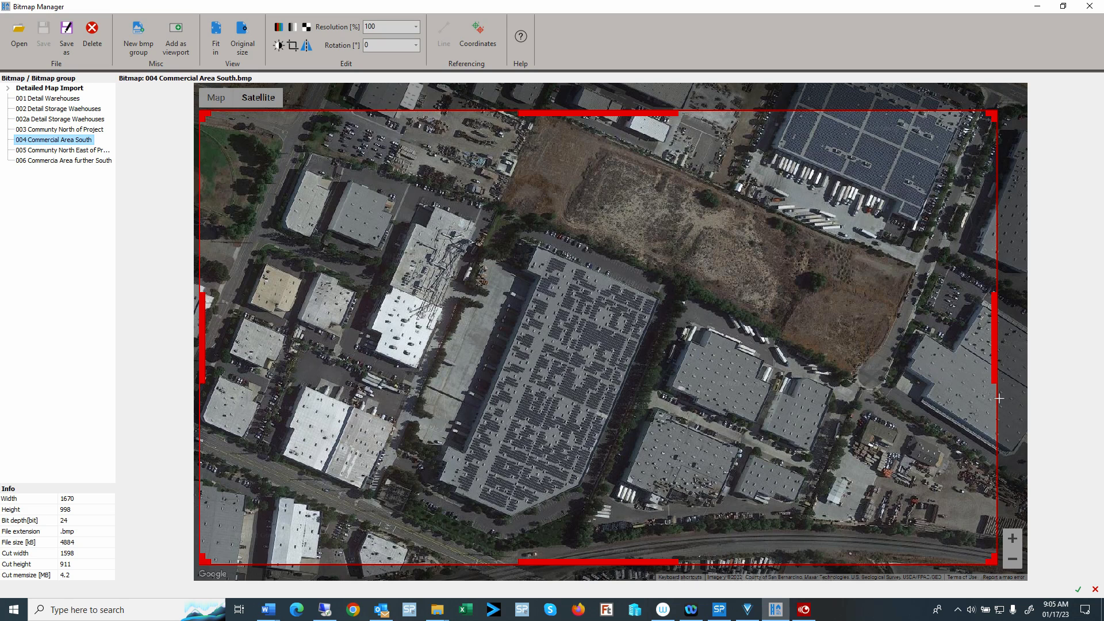
mouse_move(999, 341)
left_mouse_down()
mouse_move(972, 341)
mouse_move(998, 341)
left_mouse_up()
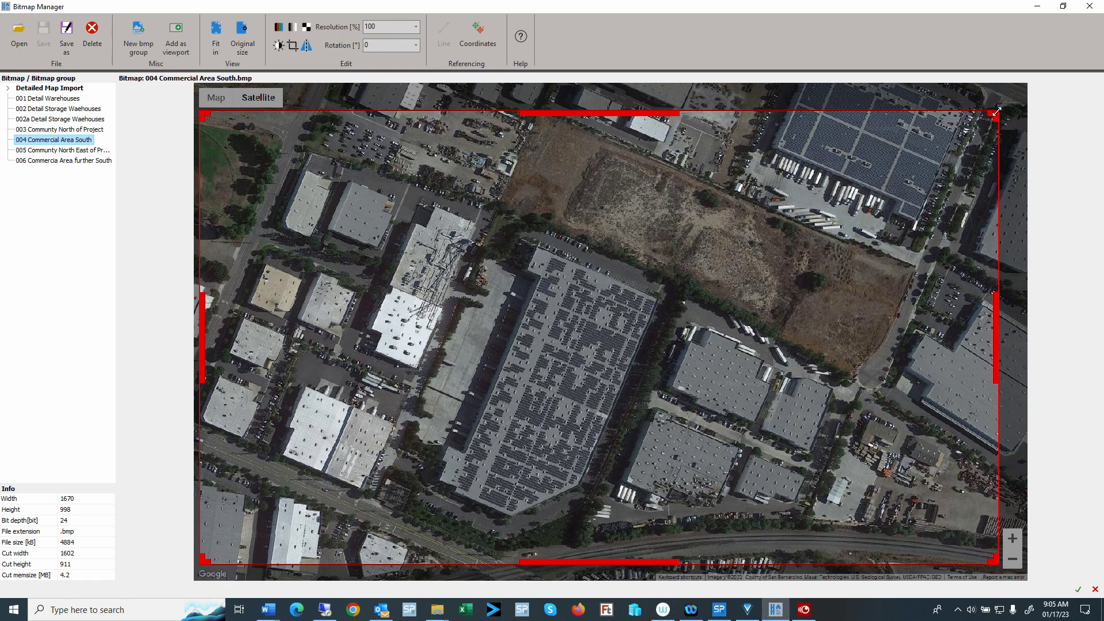
left_click_drag(997, 111, 997, 116)
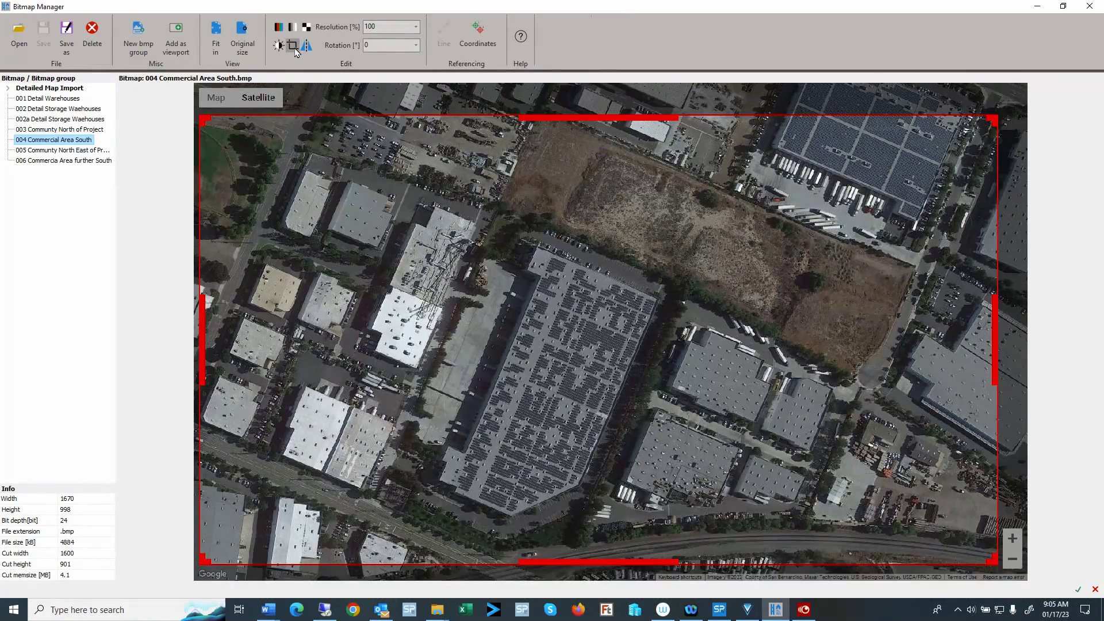
left_click(295, 51)
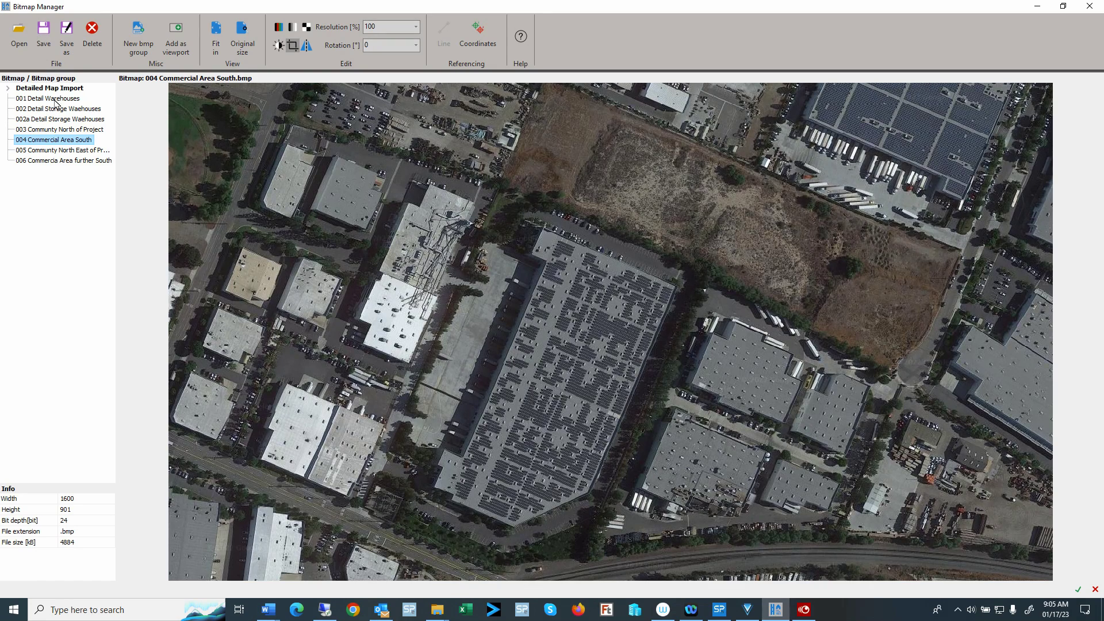
Save the cropped image as a copy named '004a Commercial Area South' and select it
left_click(45, 35)
left_click(68, 29)
left_click(518, 295)
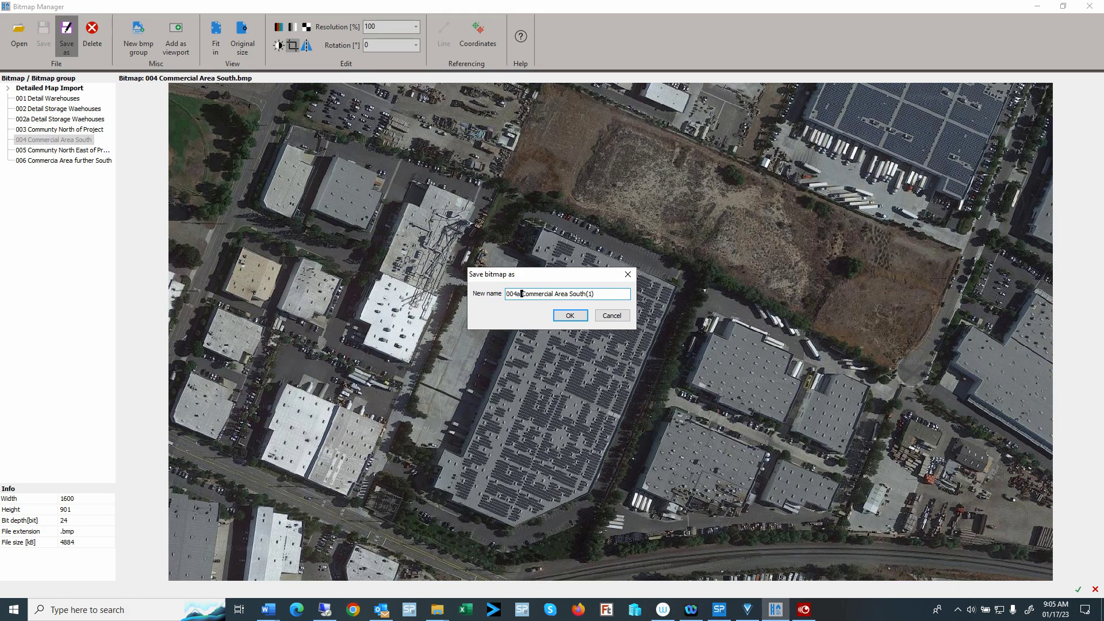
left_click_drag(596, 294, 586, 294)
key("BackSpace")
left_click(569, 315)
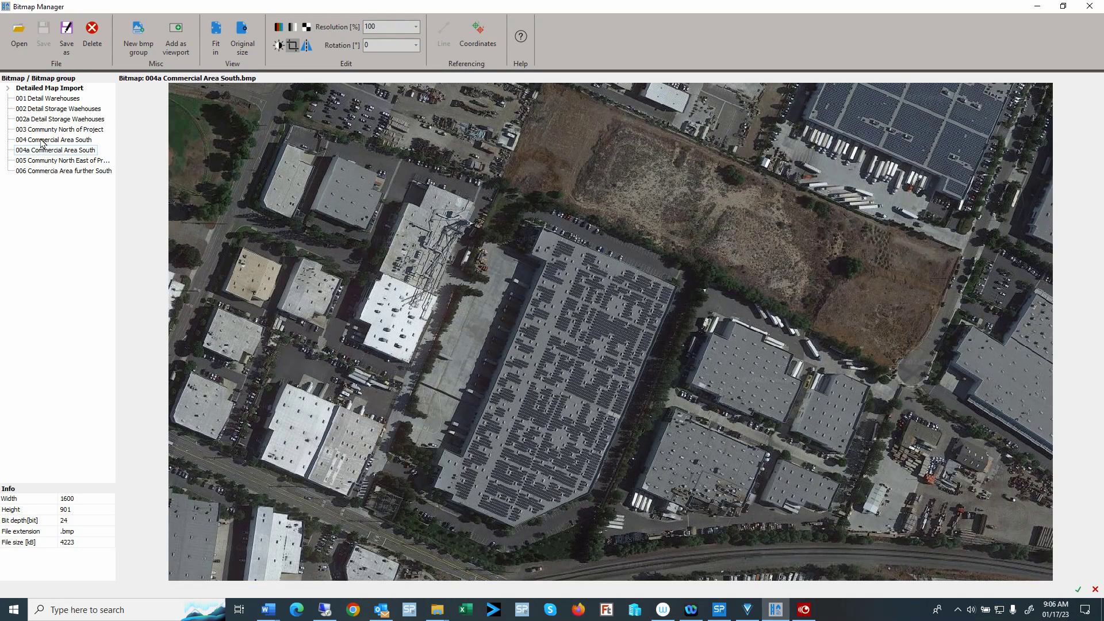
left_click(49, 149)
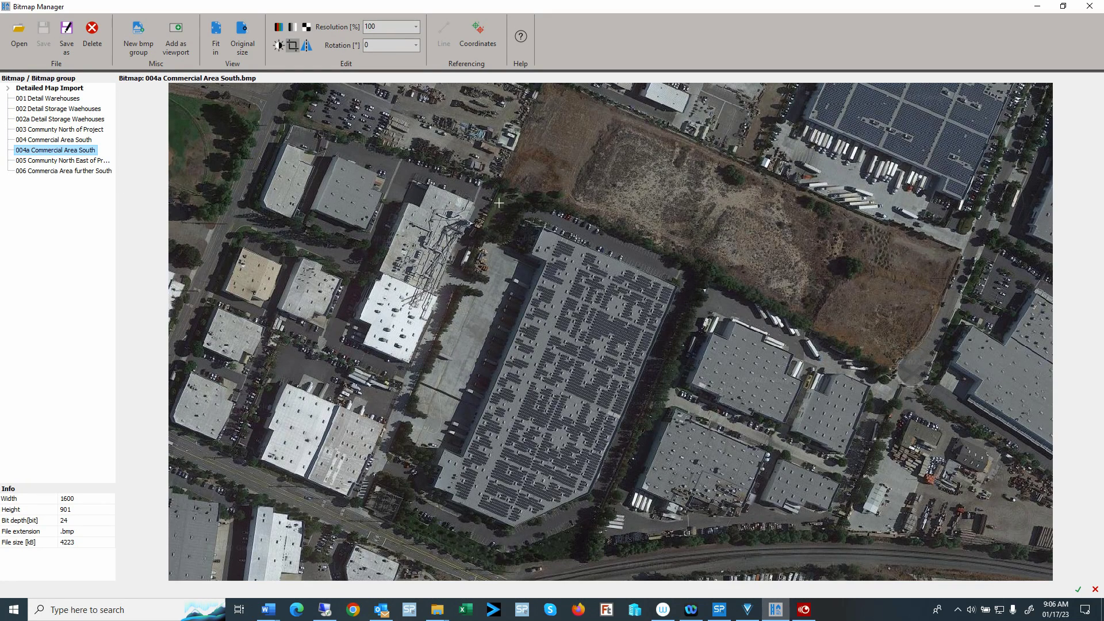
Convert 004a to 8-bit grayscale with brightness 9 and contrast -10, then save it
left_click(293, 27)
left_click(280, 46)
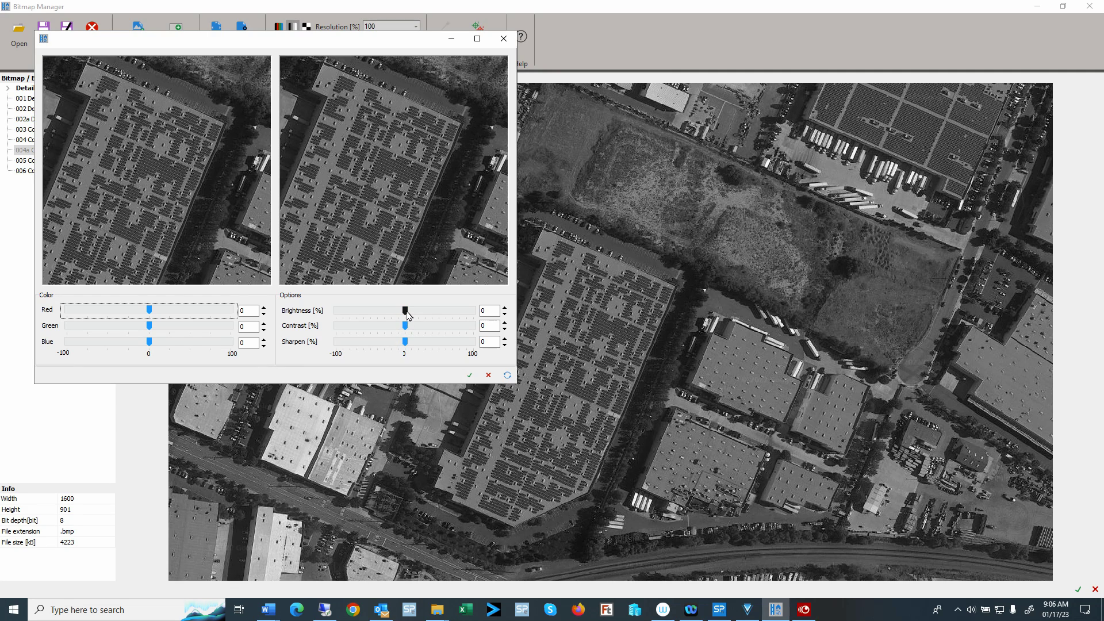
mouse_move(405, 311)
left_mouse_down()
mouse_move(416, 314)
mouse_move(400, 326)
left_mouse_up()
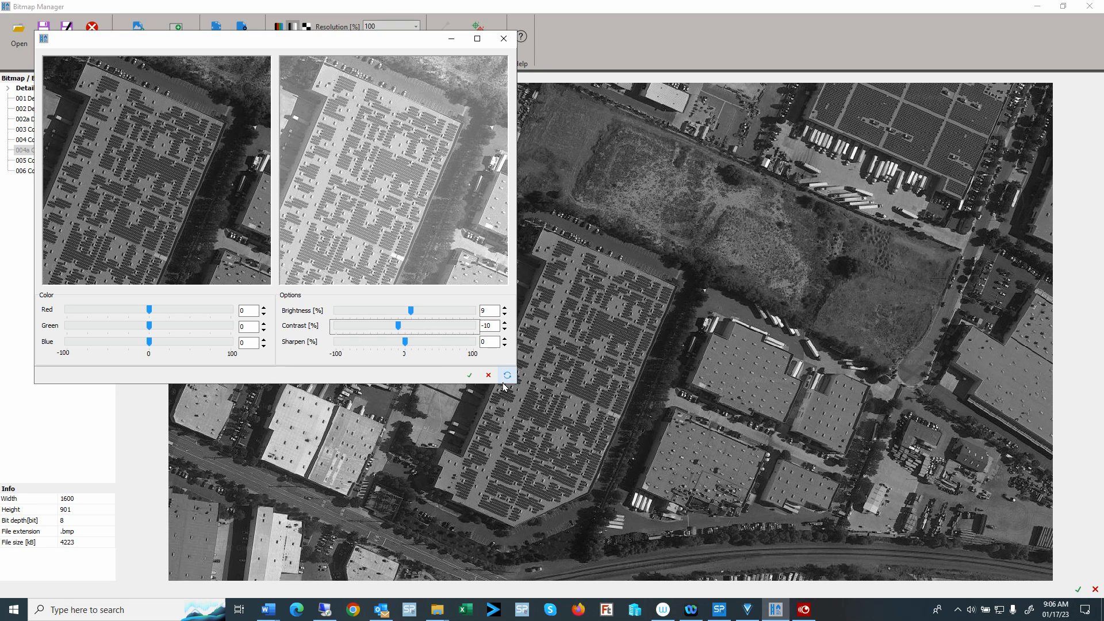
left_click(477, 376)
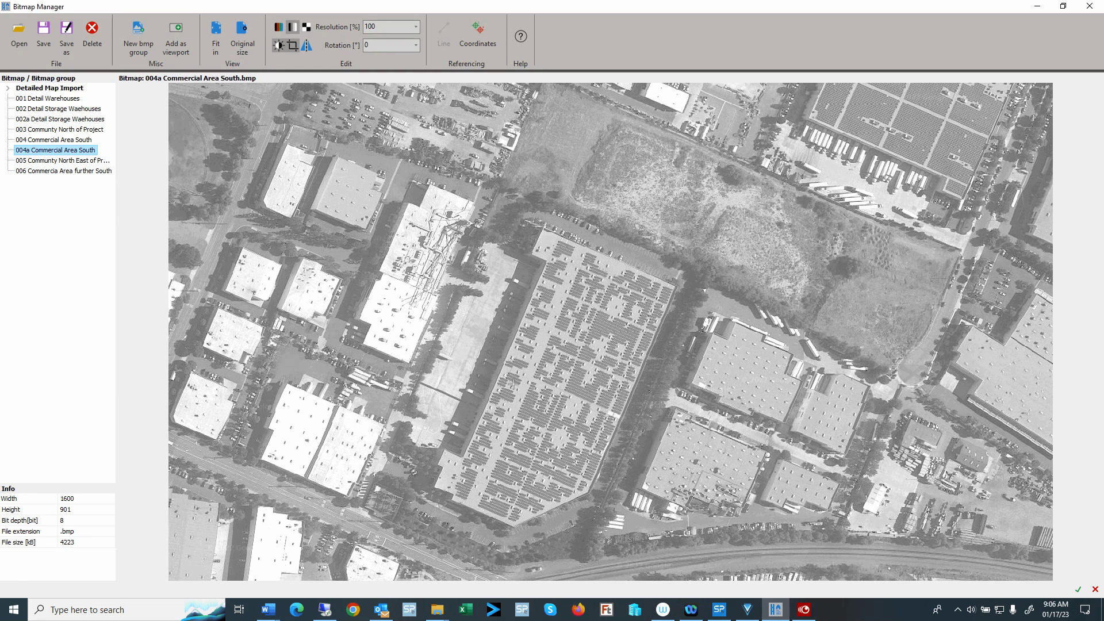
left_click(43, 32)
Mirror the 004a bitmap, set its rotation to 180°, then mirror it again
left_click(309, 48)
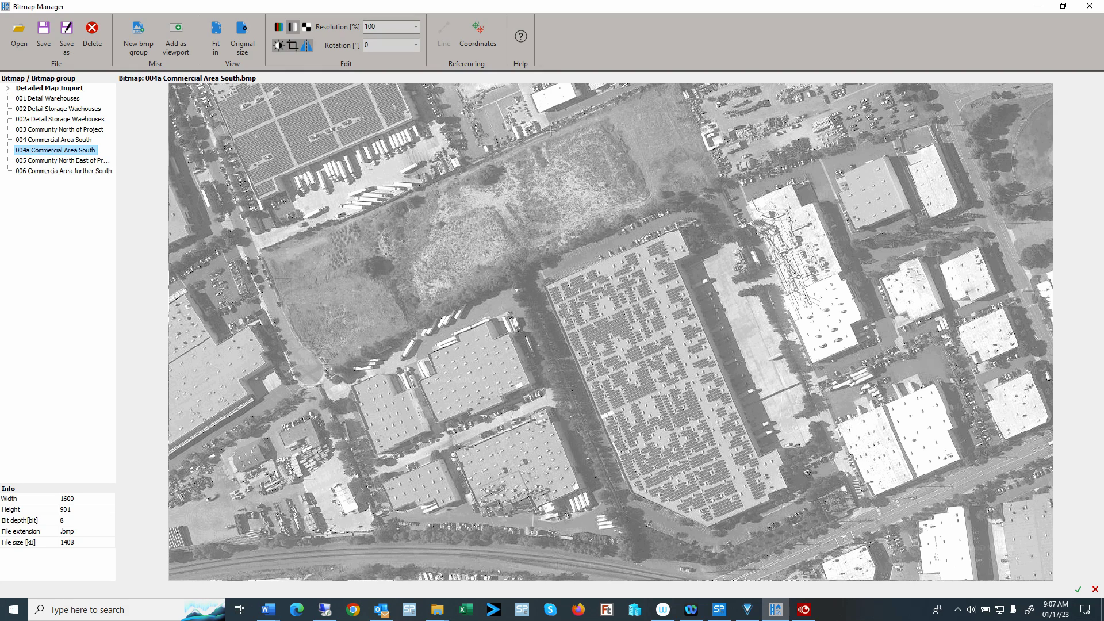
left_click(390, 46)
left_click(417, 46)
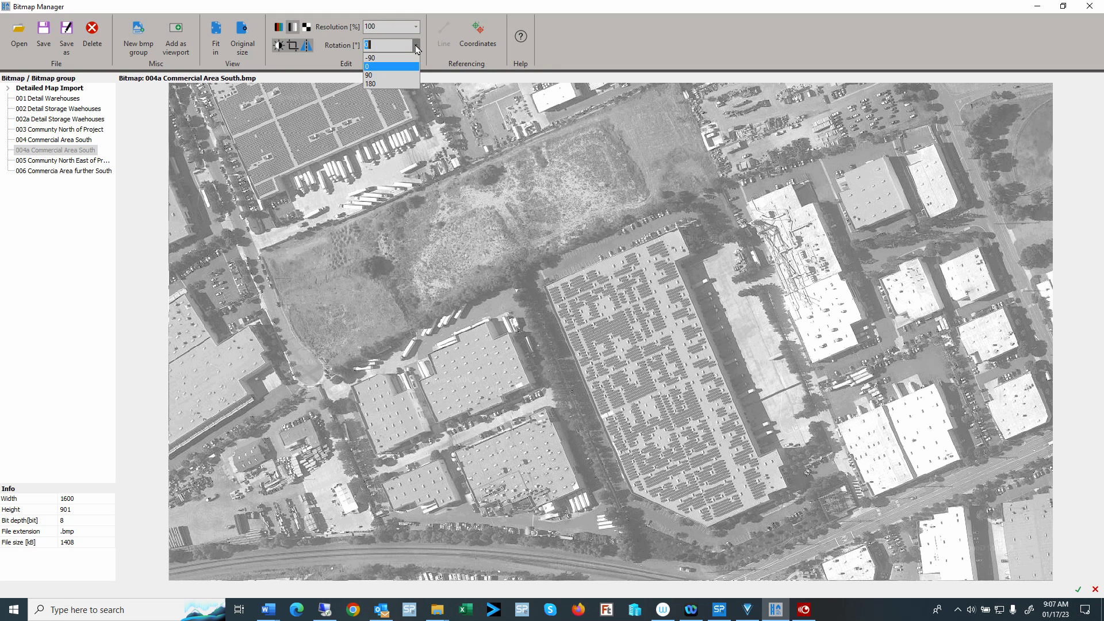
left_click(403, 81)
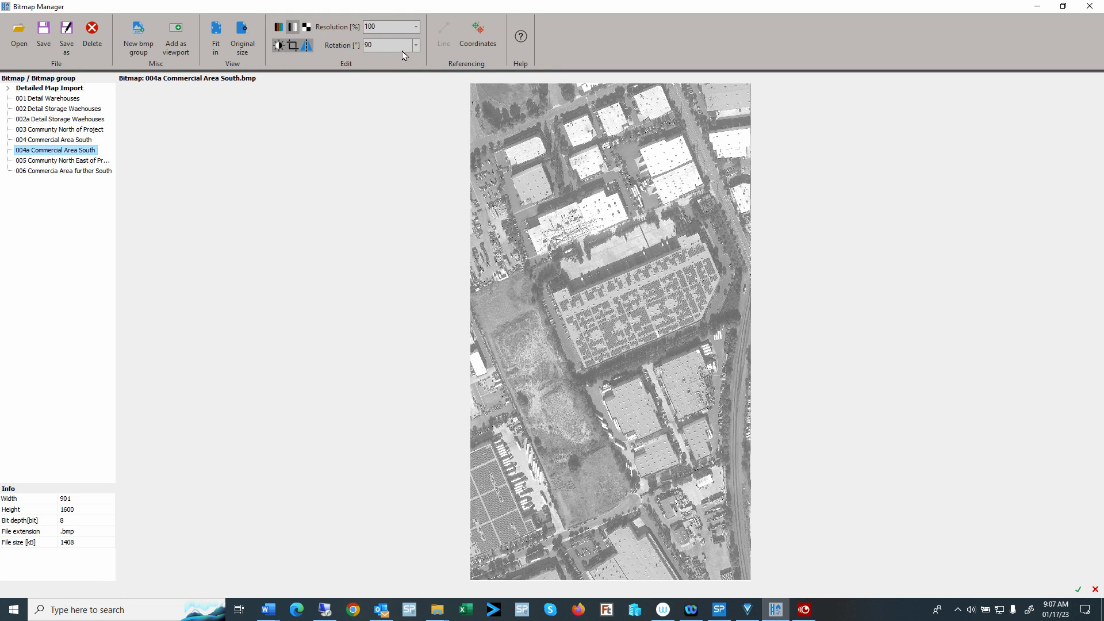
left_click(416, 45)
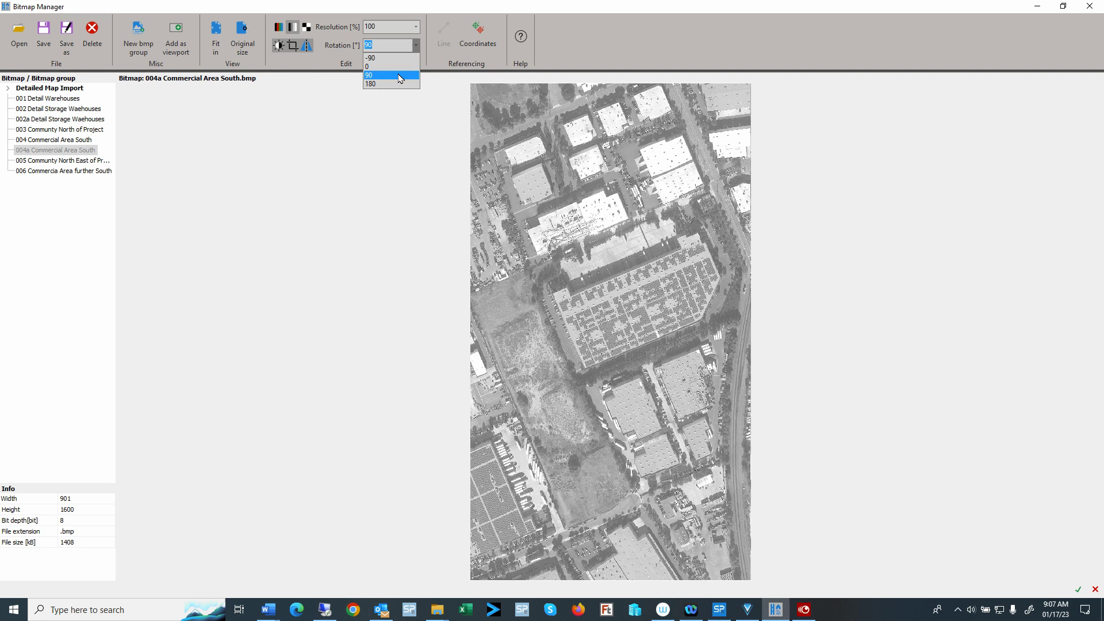
left_click(400, 76)
left_click(415, 46)
left_click(397, 84)
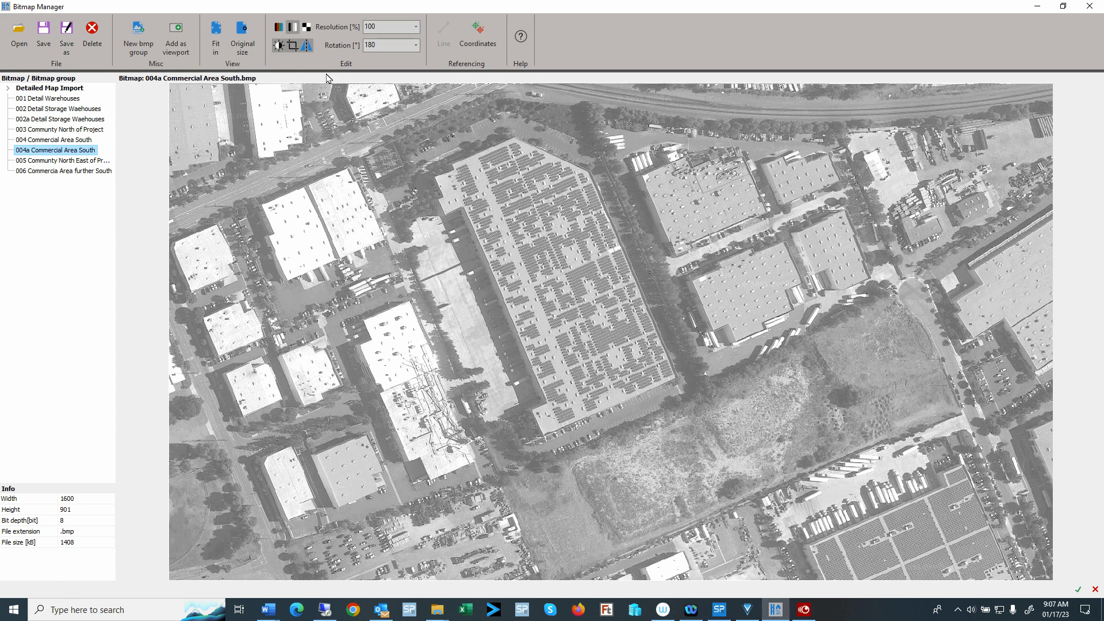
left_click(307, 46)
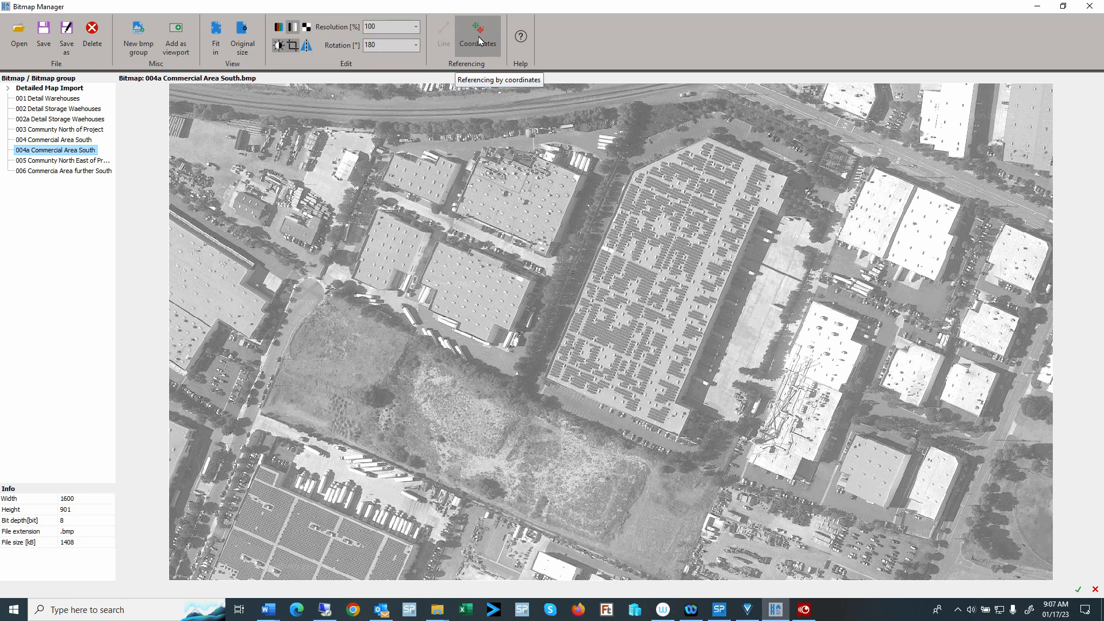
Save 004a, then start coordinate referencing on 005 Community North East of Project, centred on the housing area
left_click(45, 33)
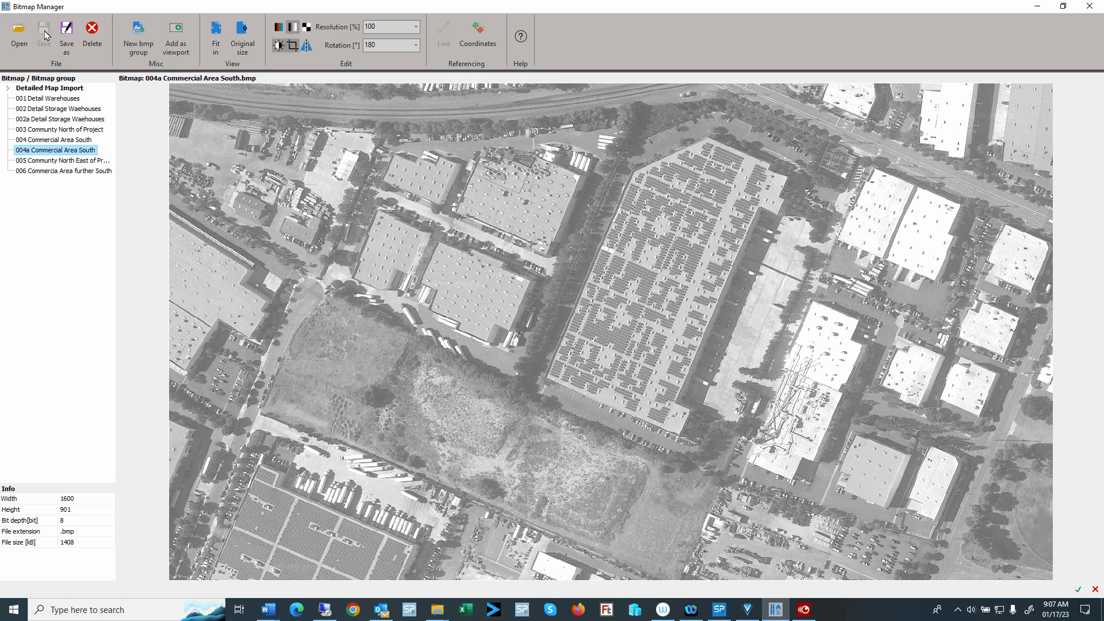
left_click(55, 161)
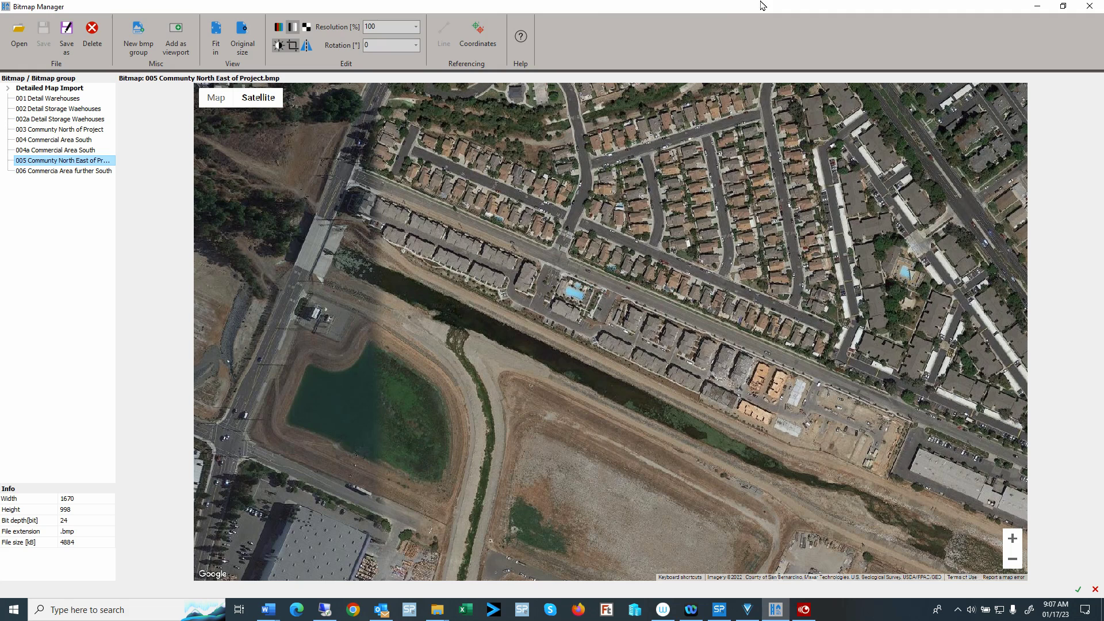
left_click(479, 32)
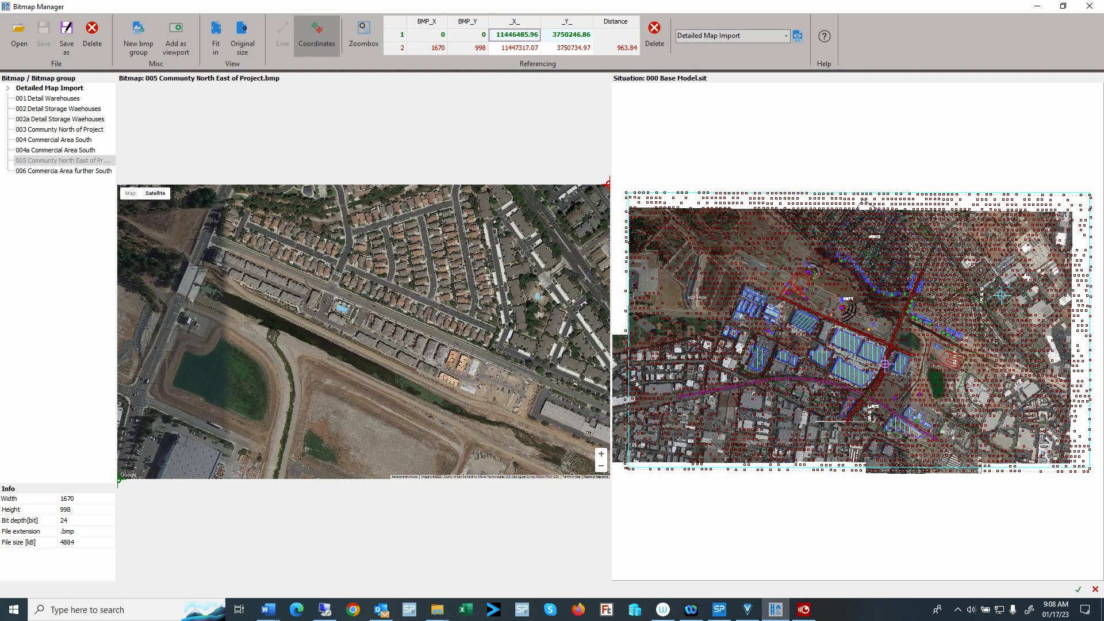
scroll(858, 354, "up", 3)
scroll(967, 338, "up", 5)
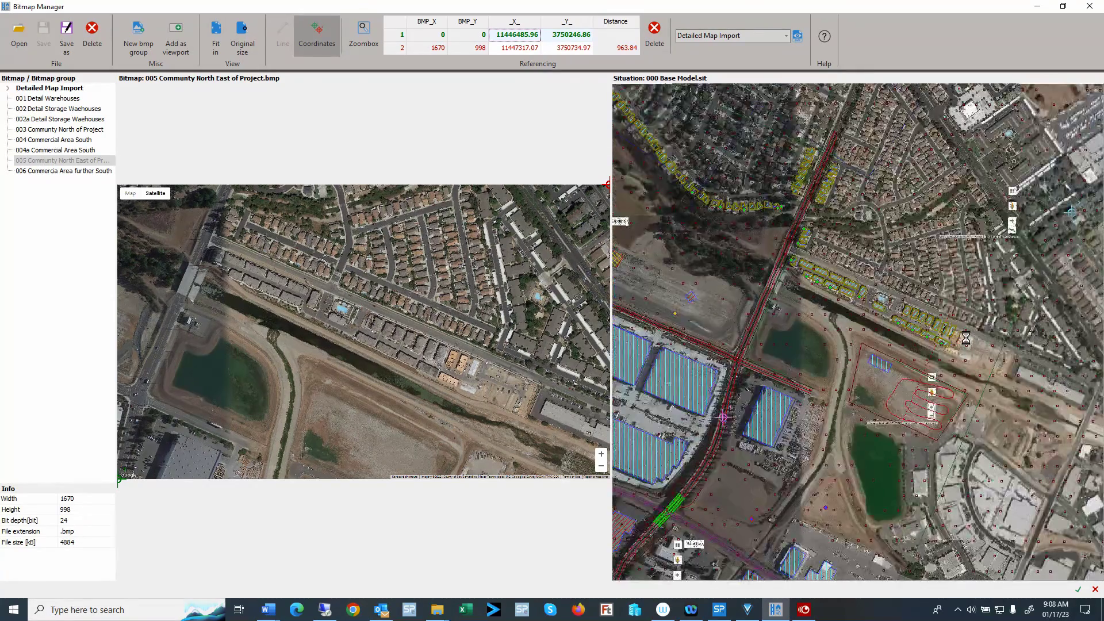
scroll(771, 326, "down", 3)
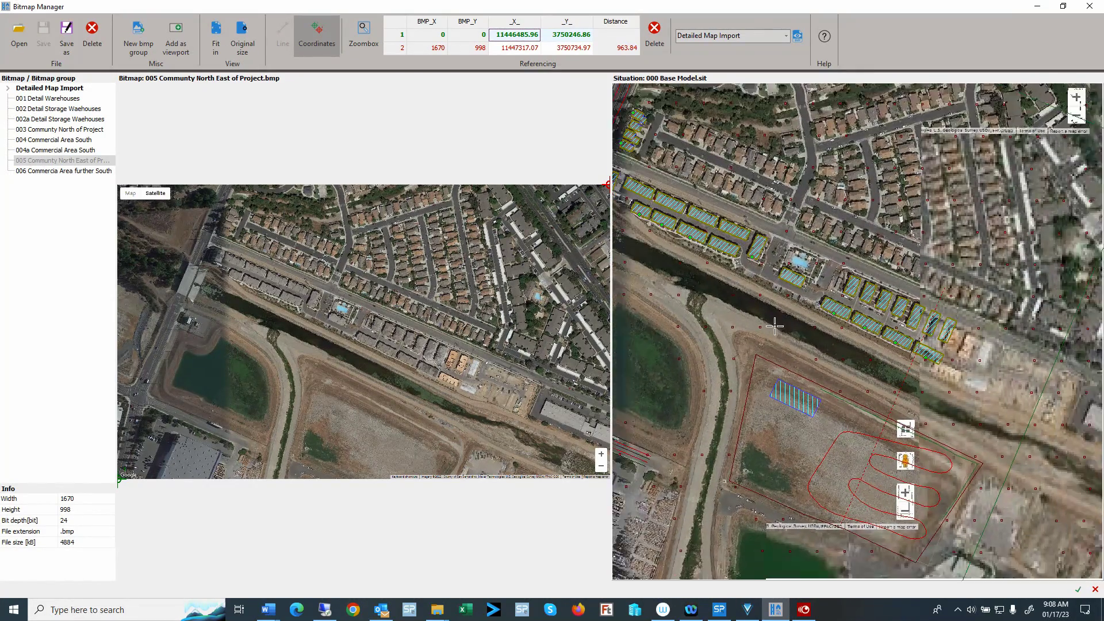
left_click_drag(743, 331, 798, 367)
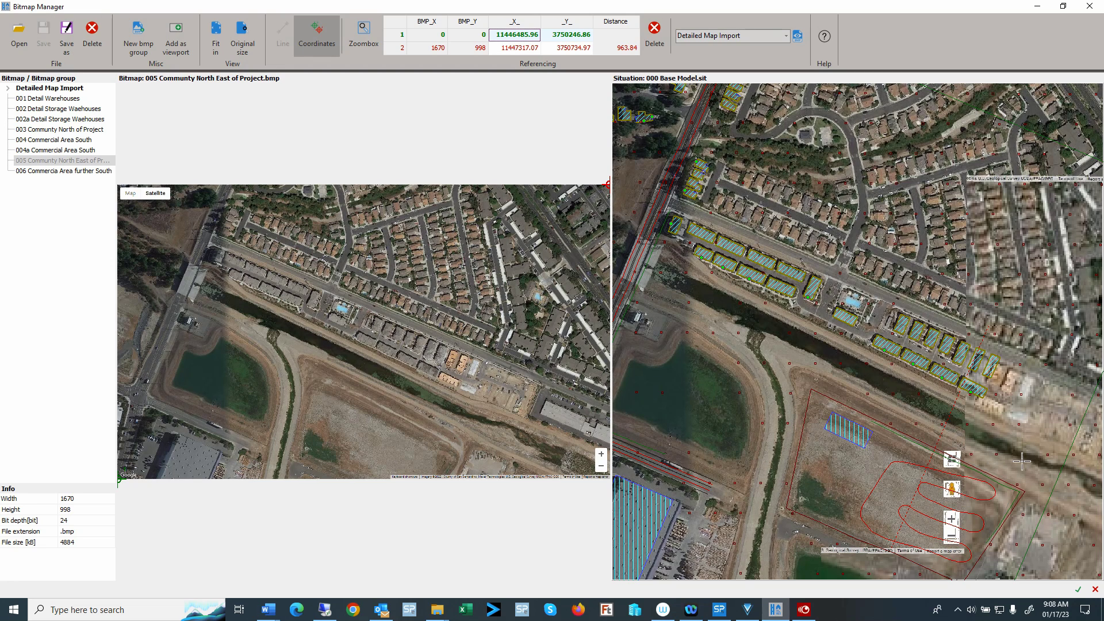
left_click_drag(1022, 383, 1000, 349)
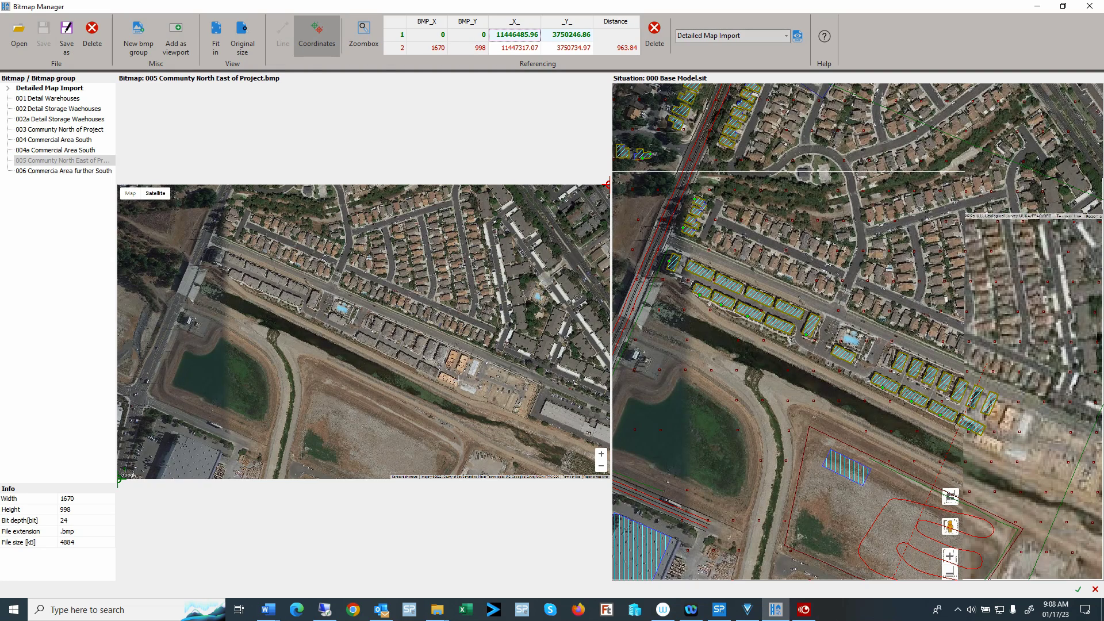
Place reference point 1 at the bridge on the bitmap and its matching spot in the plan
left_click(520, 35)
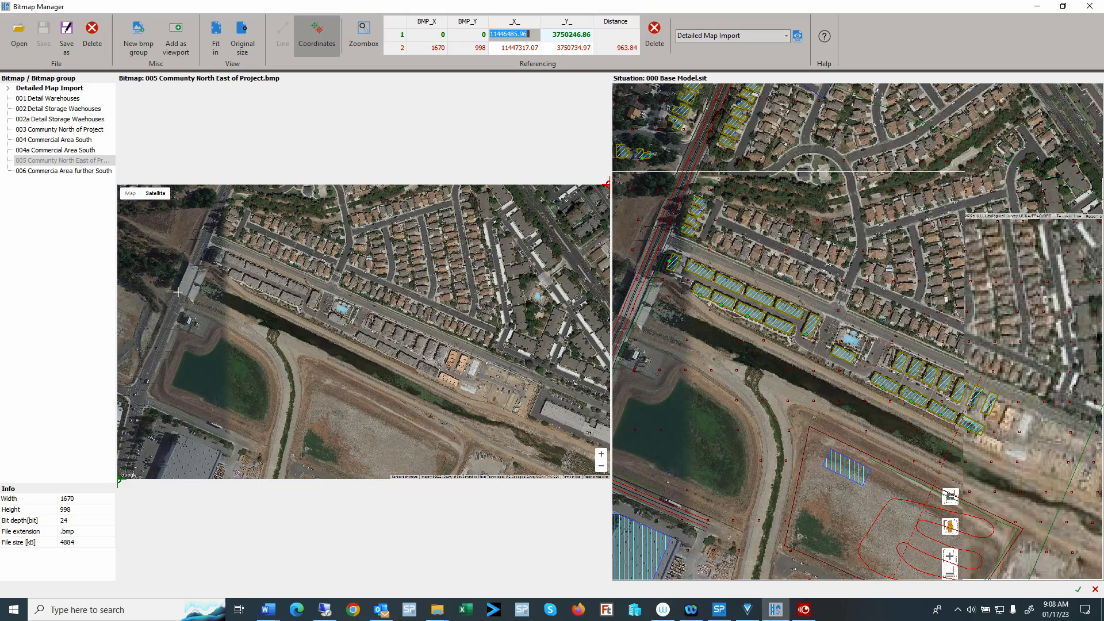
scroll(177, 293, "up", 5)
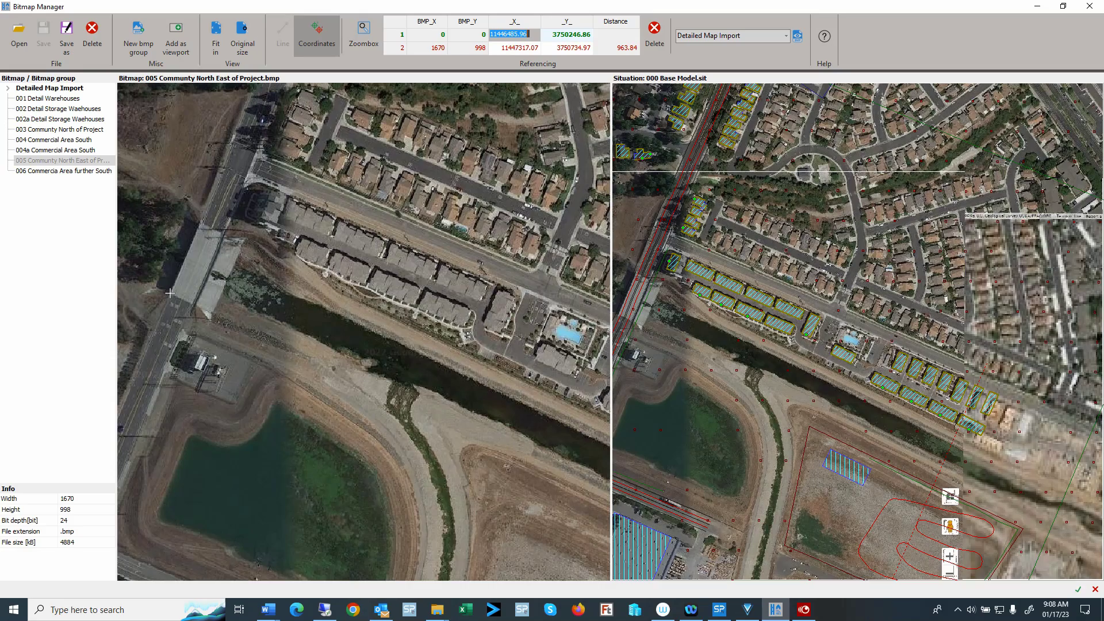
left_click(170, 294)
scroll(648, 294, "up", 5)
left_click_drag(648, 294, 801, 340)
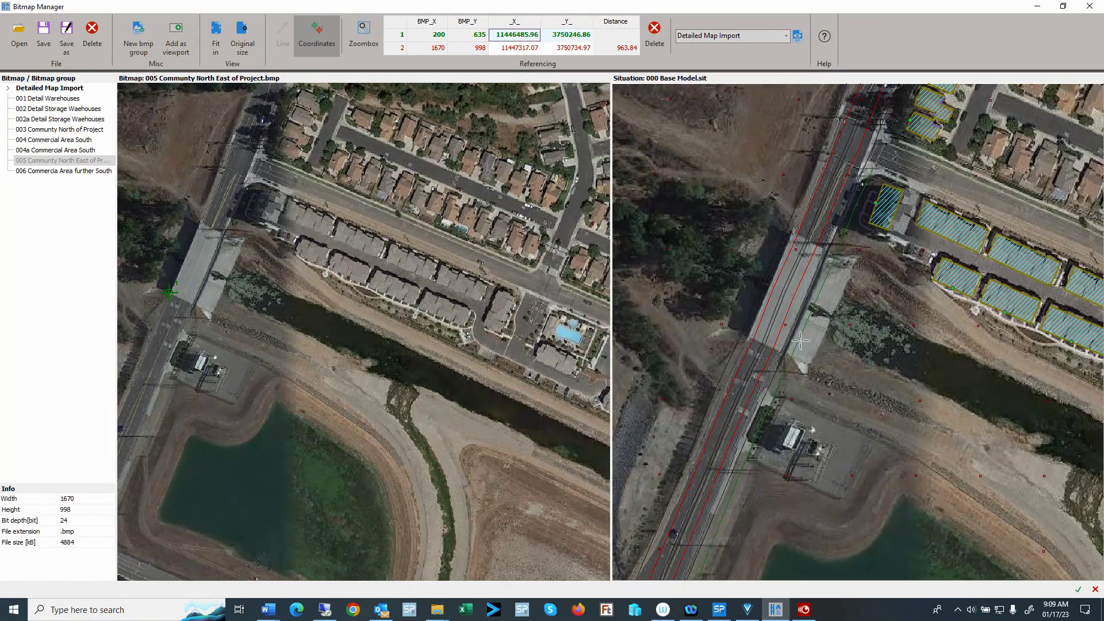
left_click(749, 337)
scroll(932, 322, "down", 2)
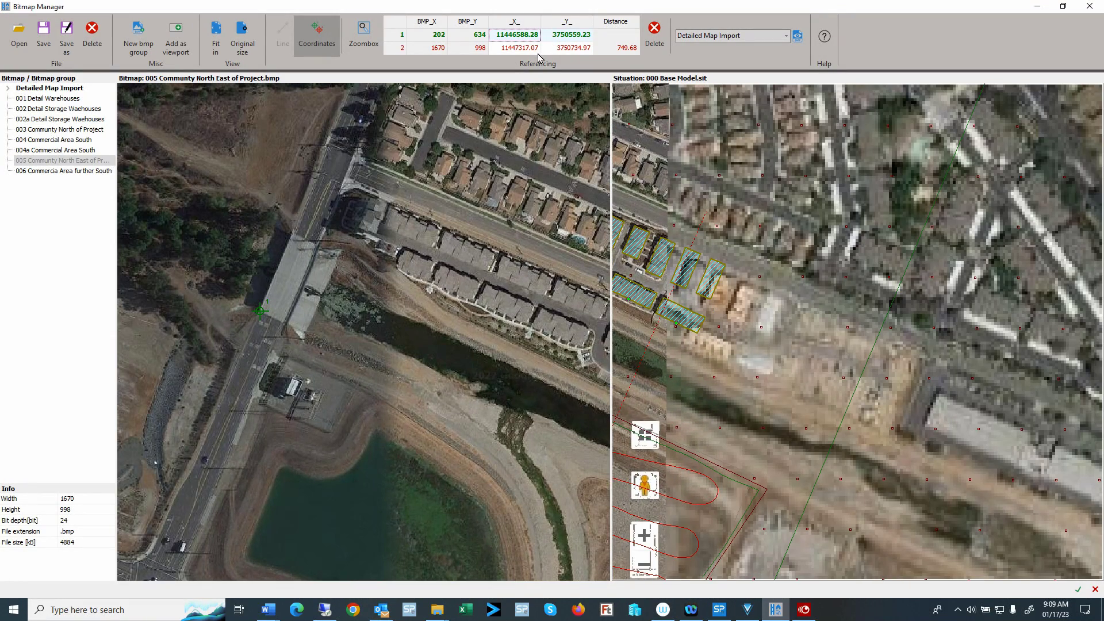
Place reference point 2 at the construction site (11447046.61 / 3750406.02), then exit Coordinates mode
left_click(522, 50)
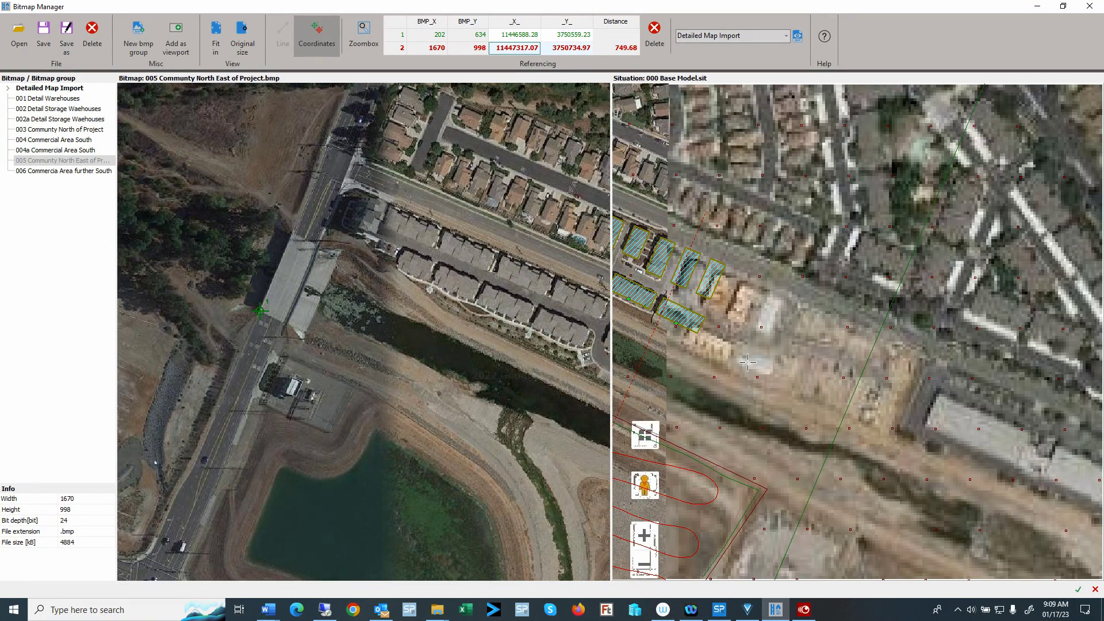
left_click(509, 316)
scroll(426, 308, "up", 3)
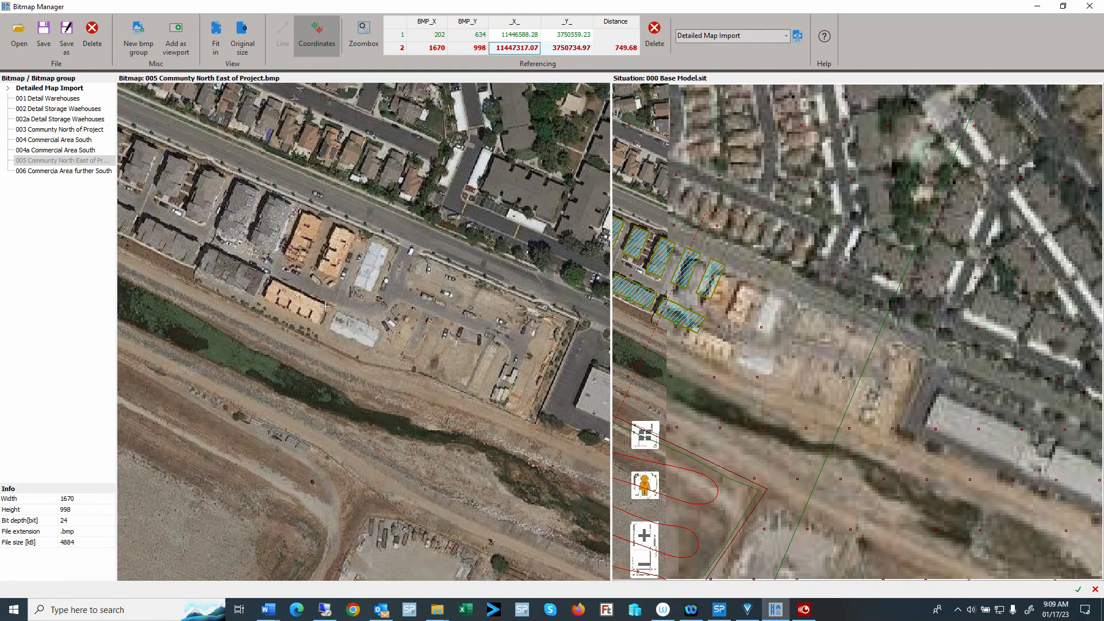
left_click(328, 306)
left_click(733, 344)
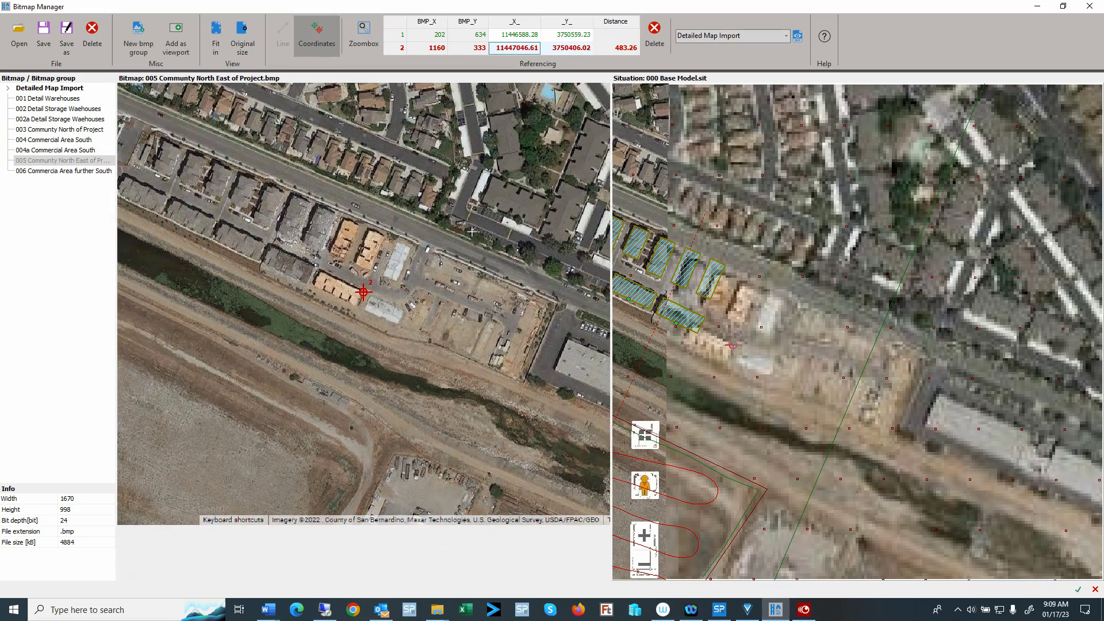
scroll(471, 231, "down", 2)
scroll(485, 332, "down", 1)
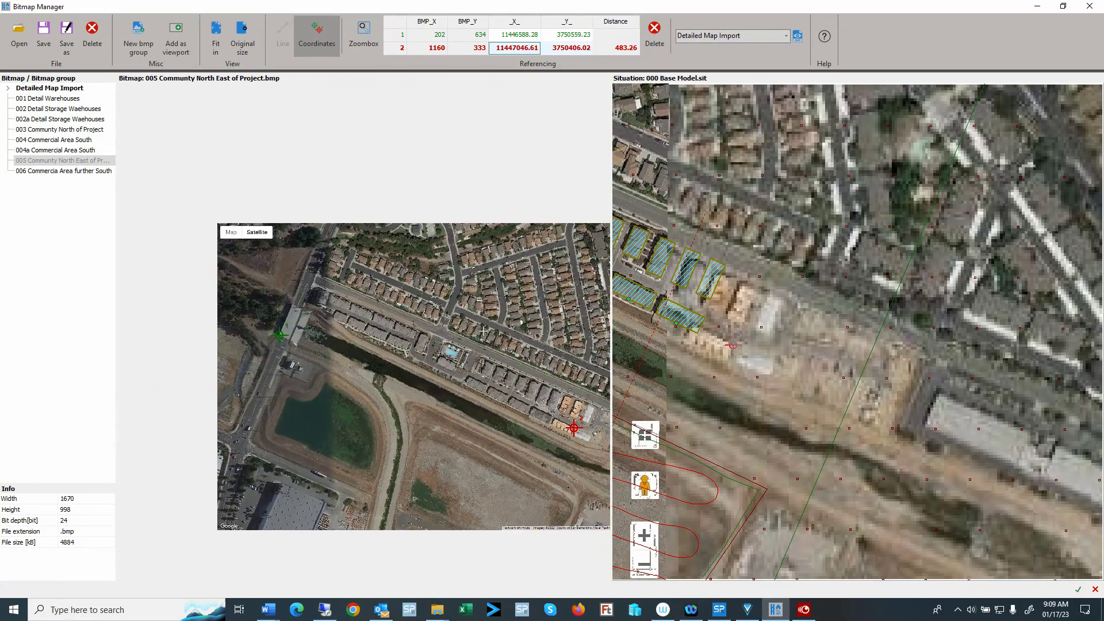
left_click_drag(460, 305, 458, 297)
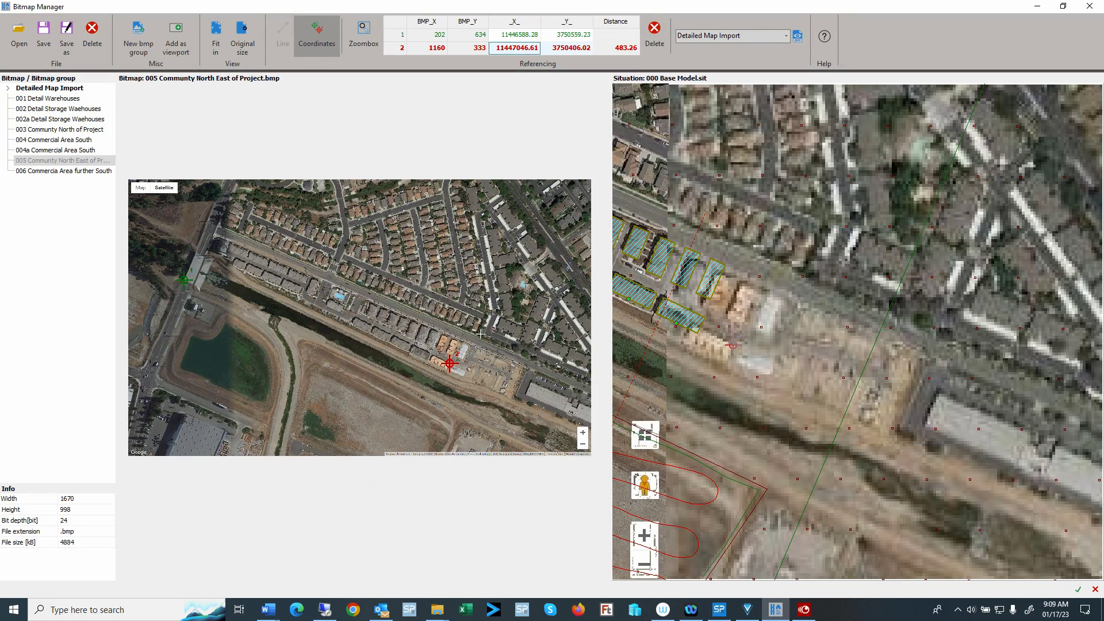
scroll(774, 289, "down", 5)
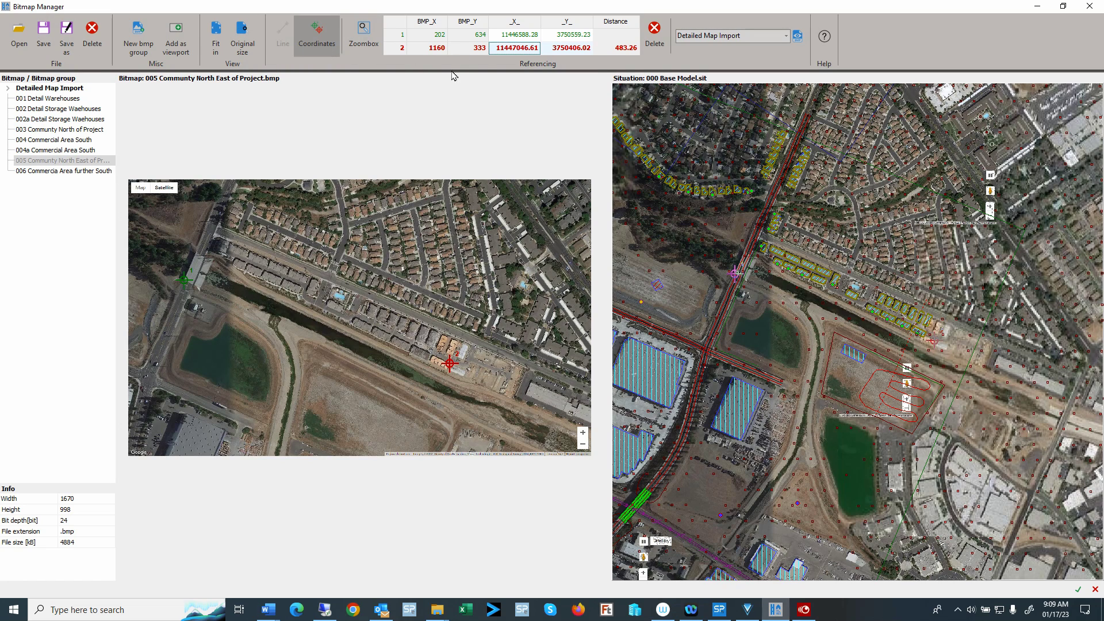
left_click(309, 41)
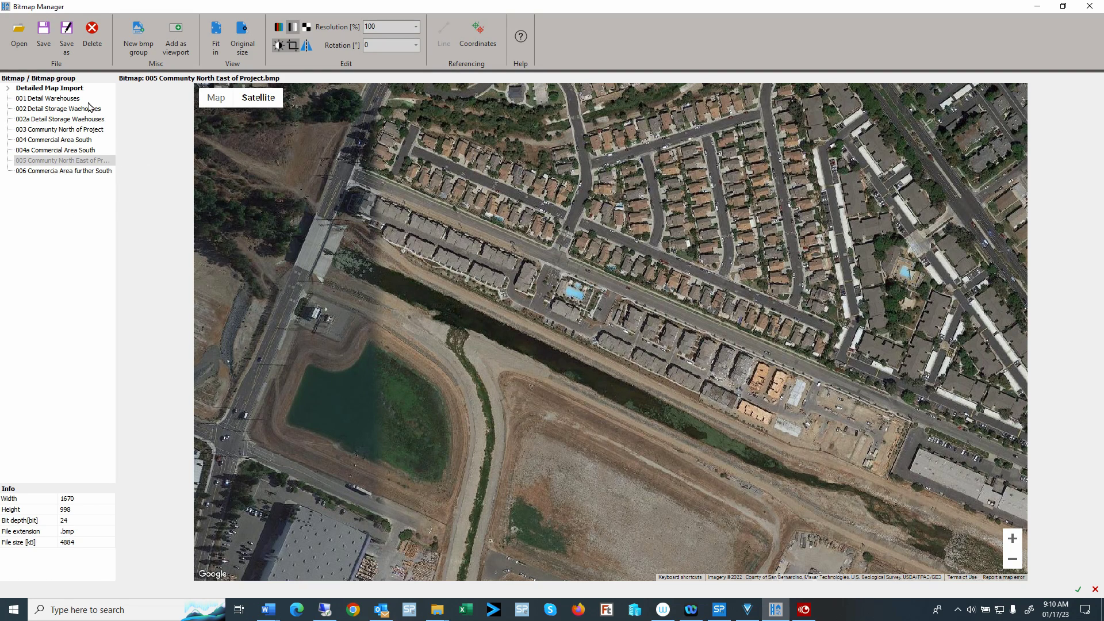
Save the bitmap and create a new bitmap group named '2nd Bitmap Group'
left_click(40, 36)
left_click(138, 44)
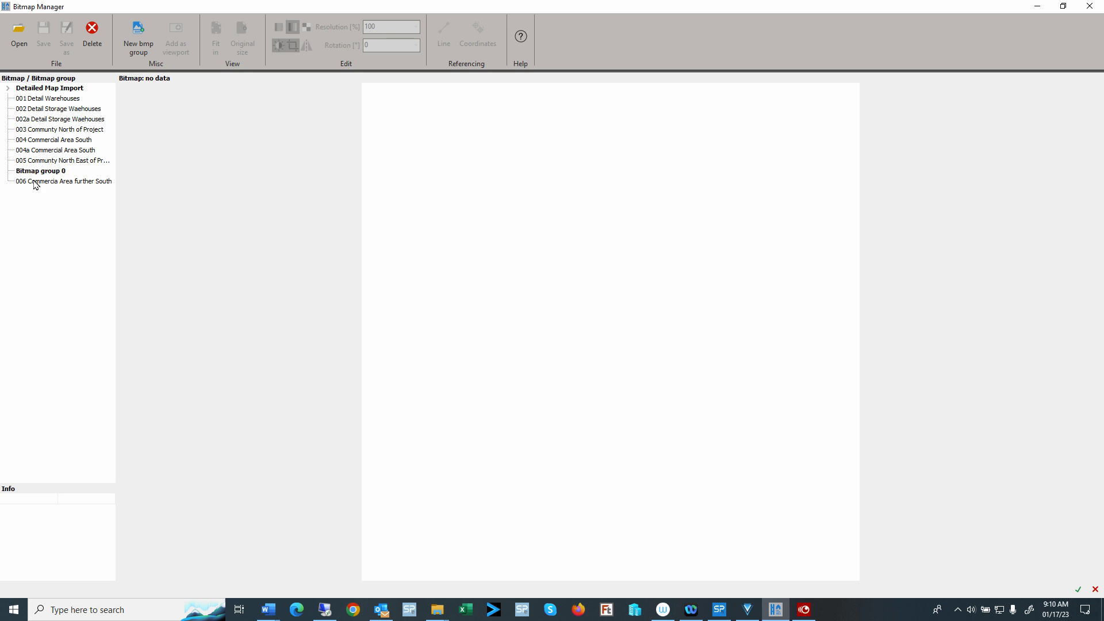
left_click(35, 174)
left_click(37, 176)
type("2nd Bitmap Group")
key("Return")
Move 2nd Bitmap Group directly below Detailed Map Import and select 002a Detail Storage Waehouses
left_click_drag(36, 179, 63, 172)
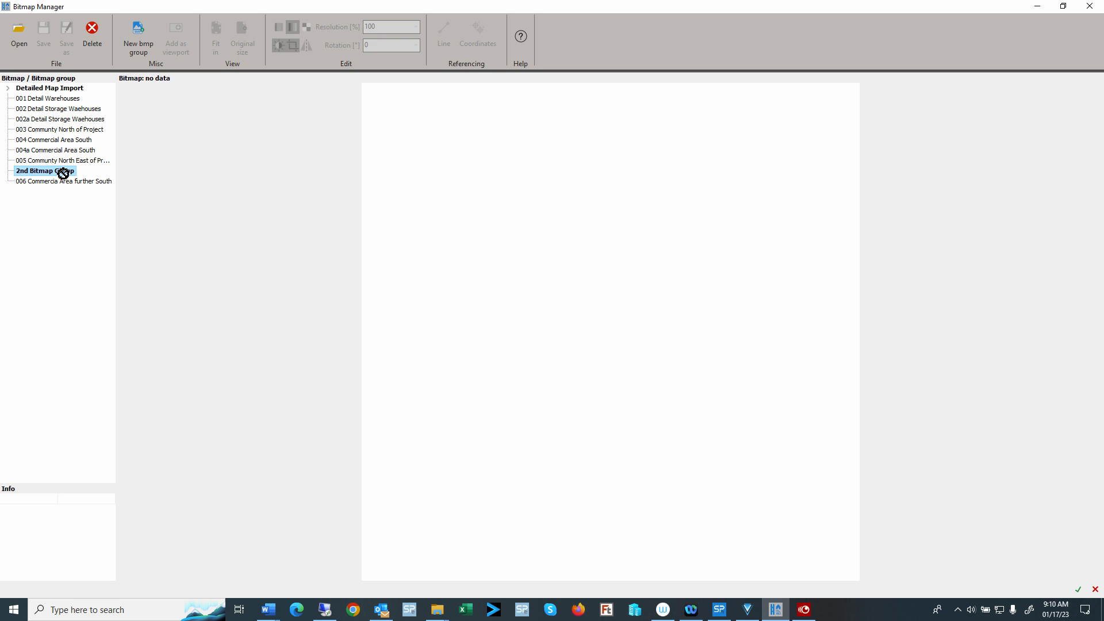
left_click_drag(63, 173, 84, 178)
left_click_drag(84, 179, 105, 102)
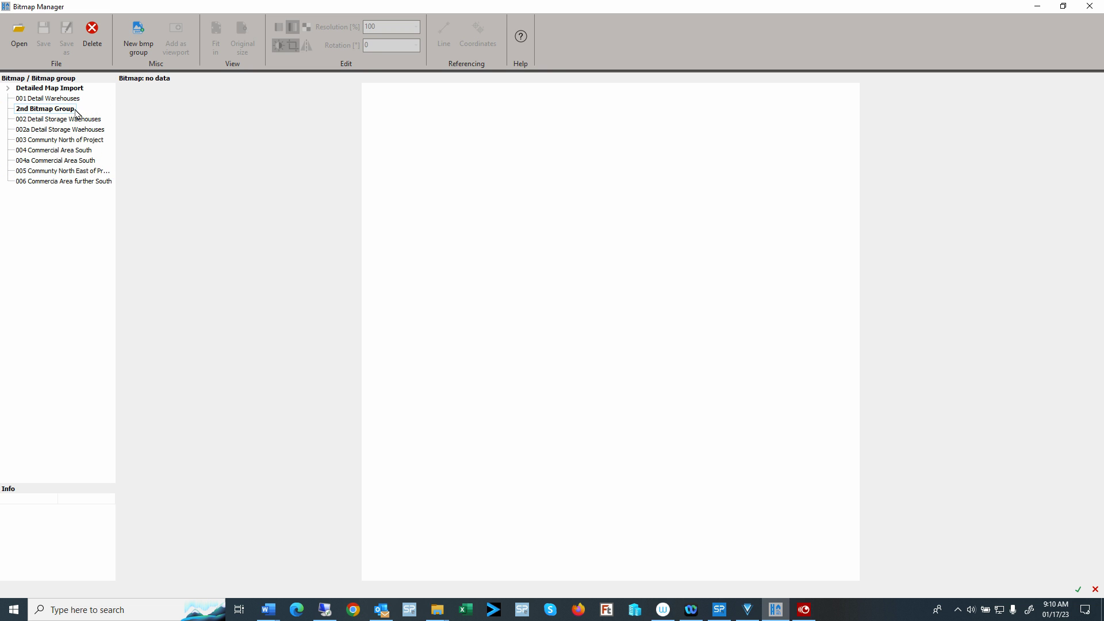
left_click(80, 112)
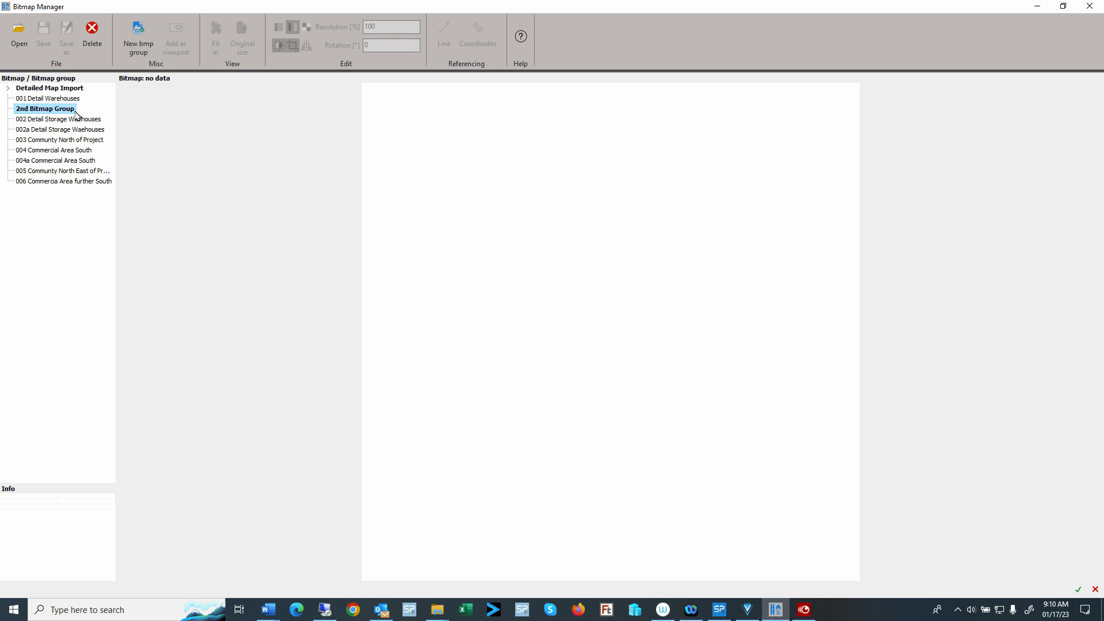
mouse_move(77, 113)
left_mouse_down()
mouse_move(90, 113)
mouse_move(91, 99)
left_mouse_up()
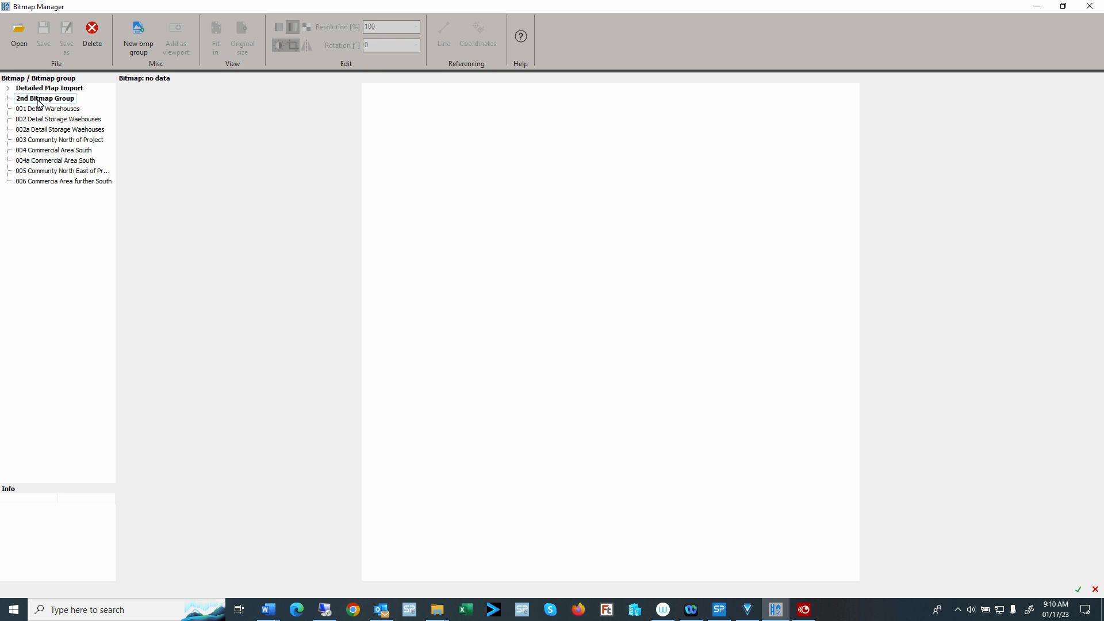
left_click(68, 131)
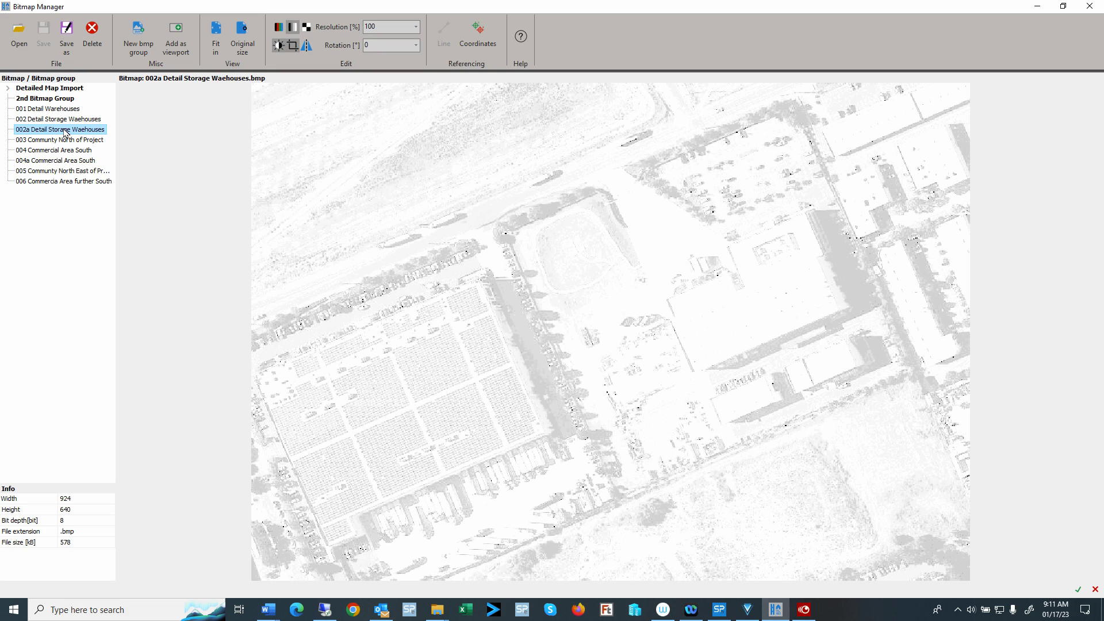
Move 002a Detail Storage Waehouses and 004a Commercial Area South into 2nd Bitmap Group and close the manager
left_click_drag(65, 132, 73, 101)
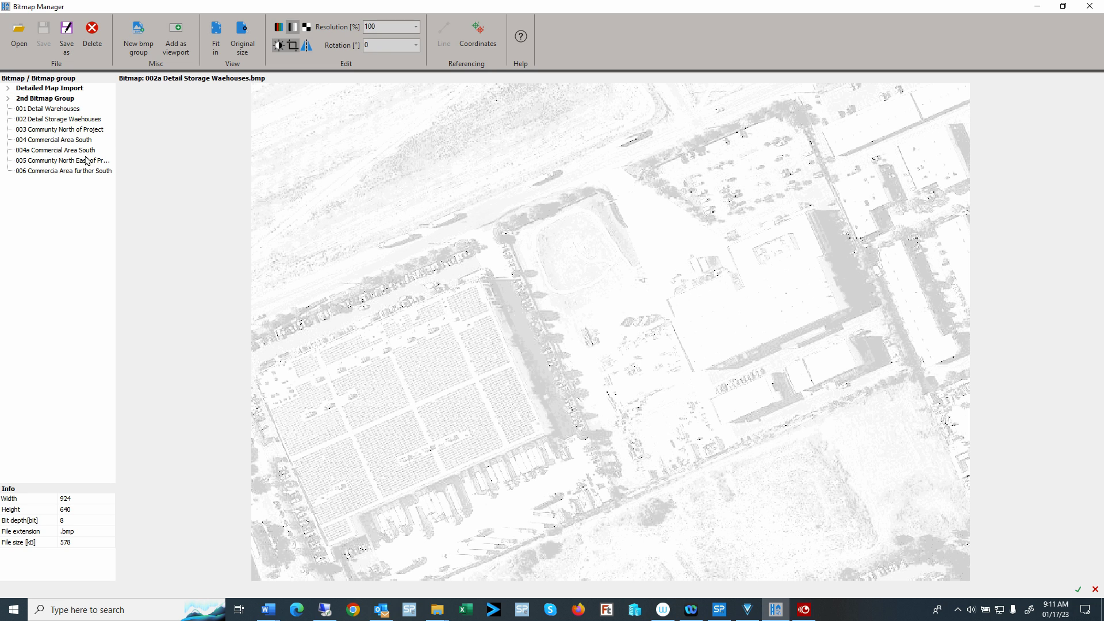
left_click(68, 152)
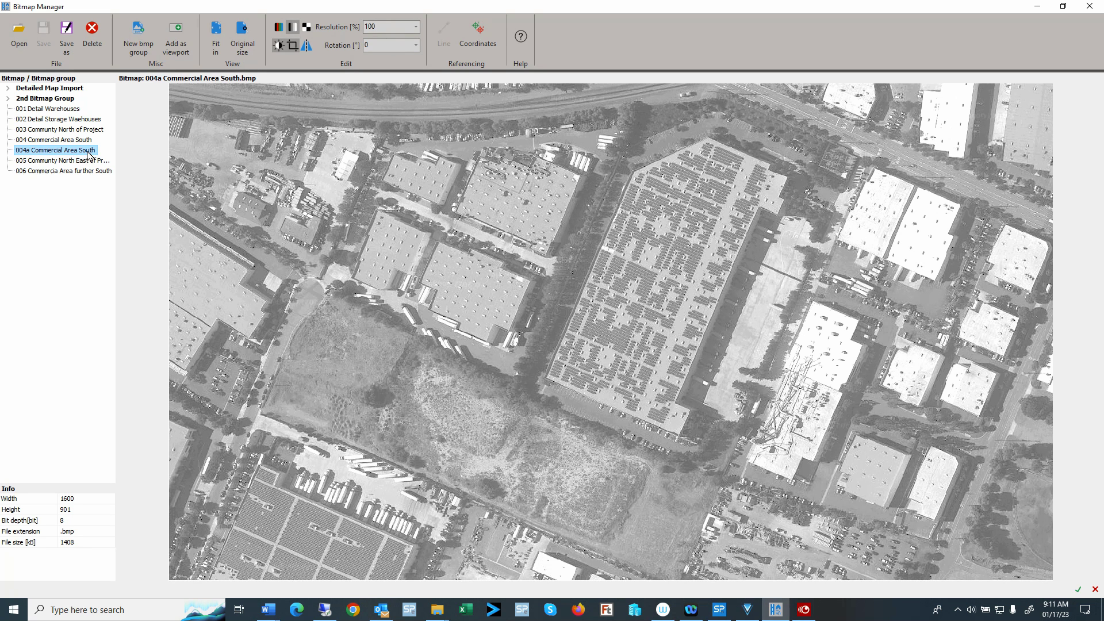
left_click_drag(94, 158, 71, 101)
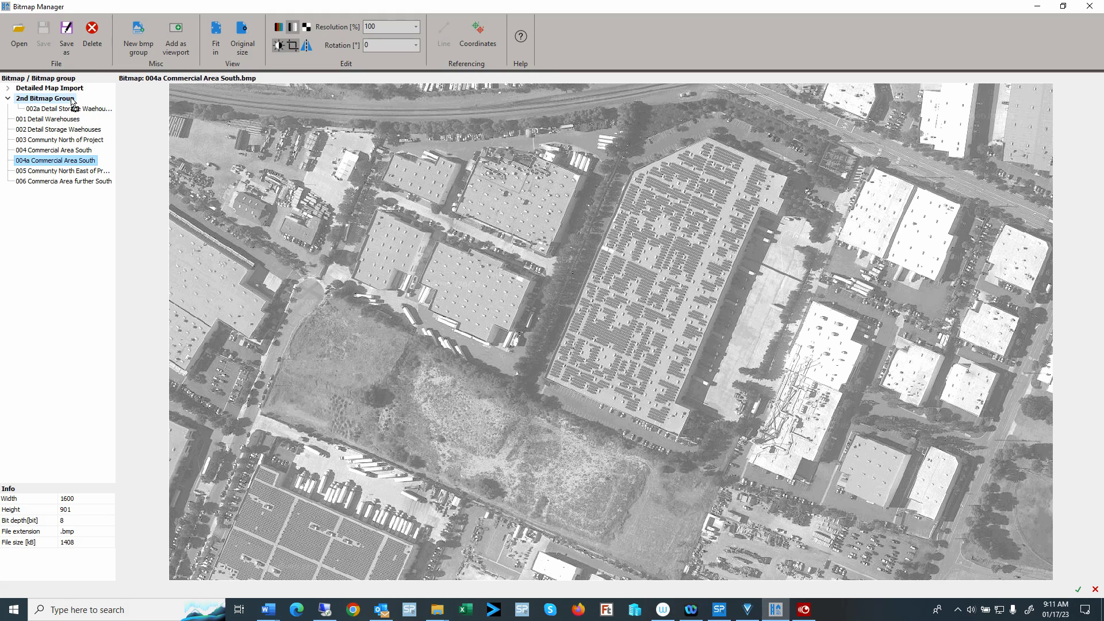
left_click_drag(72, 101, 73, 105)
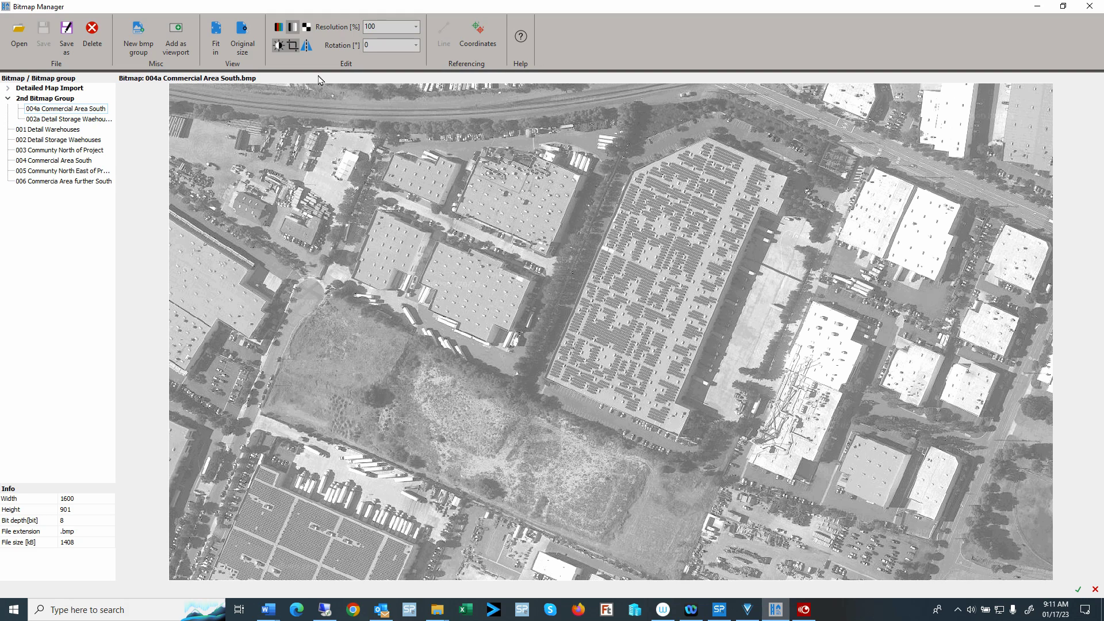
left_click(1079, 590)
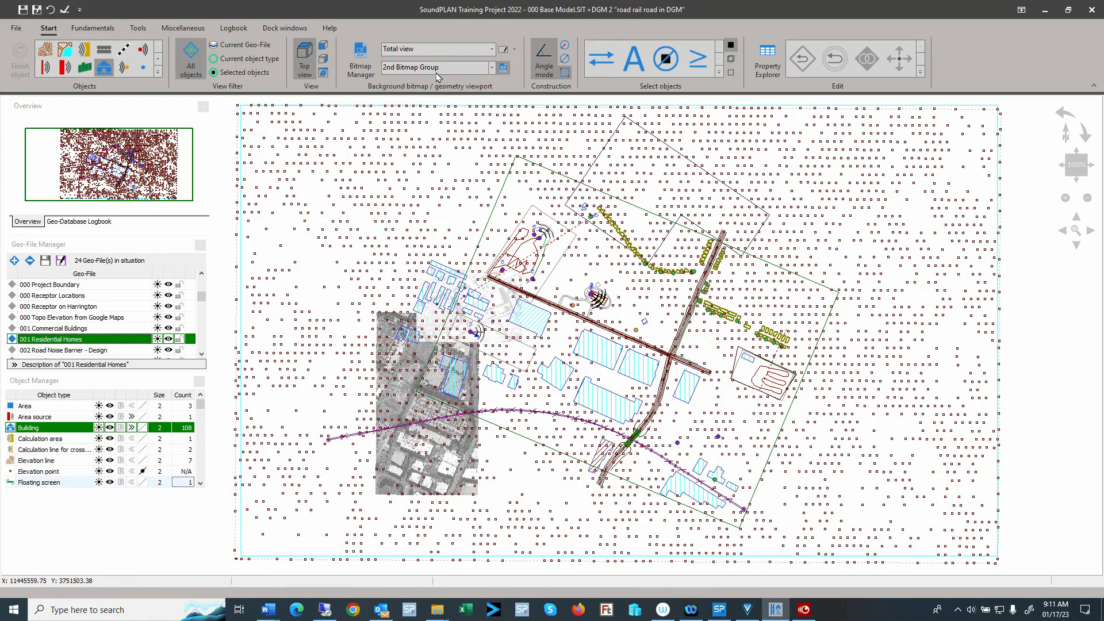